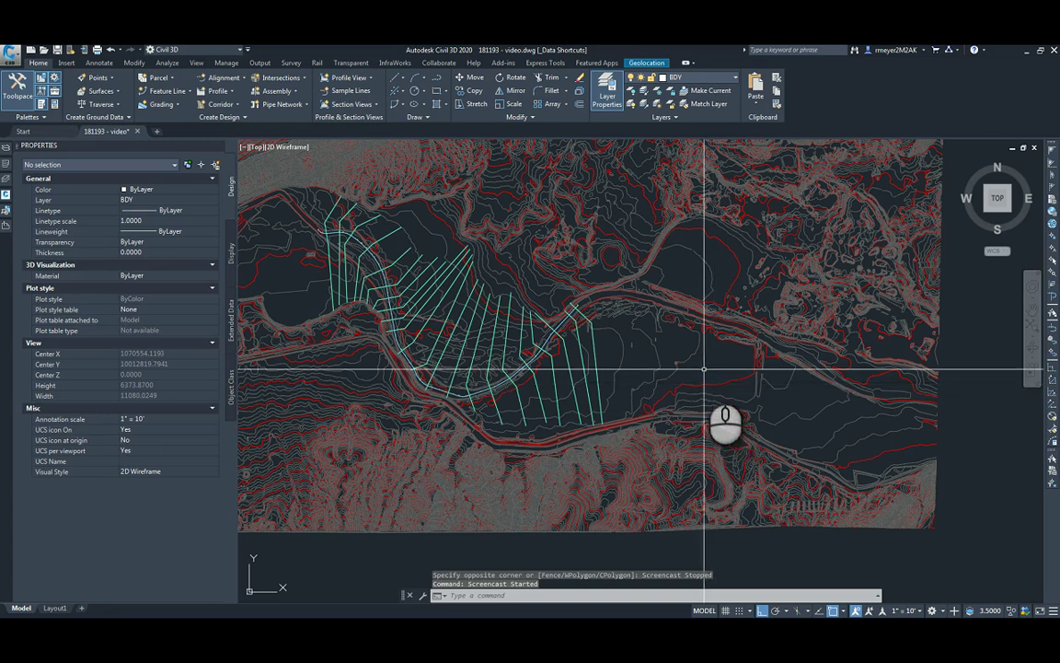
Pan the drawing to centre the Virgin River reach, then read station, offset and elevation tooltips.
left_click(664, 351)
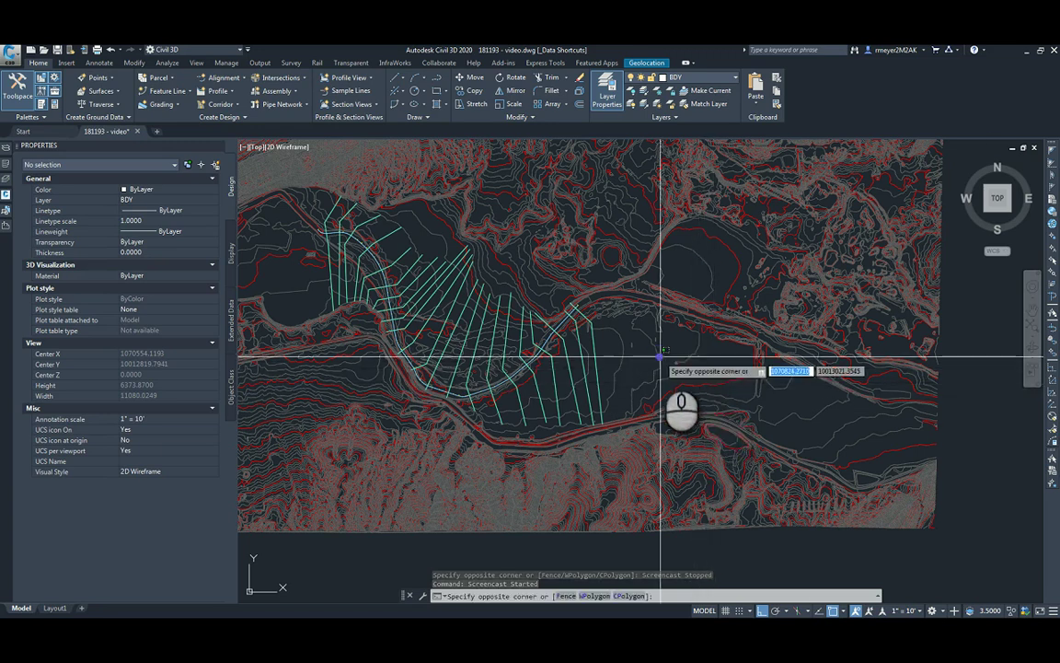
left_click(660, 356)
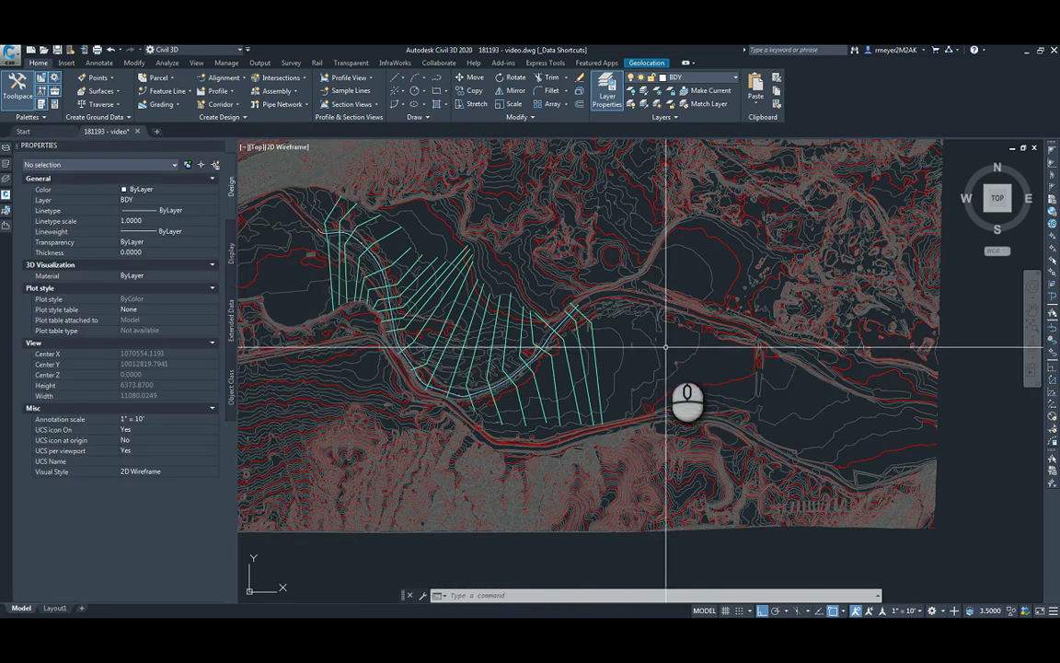
mouse_move(664, 354)
left_mouse_down()
mouse_move(707, 366)
mouse_move(719, 411)
mouse_move(753, 384)
left_mouse_up()
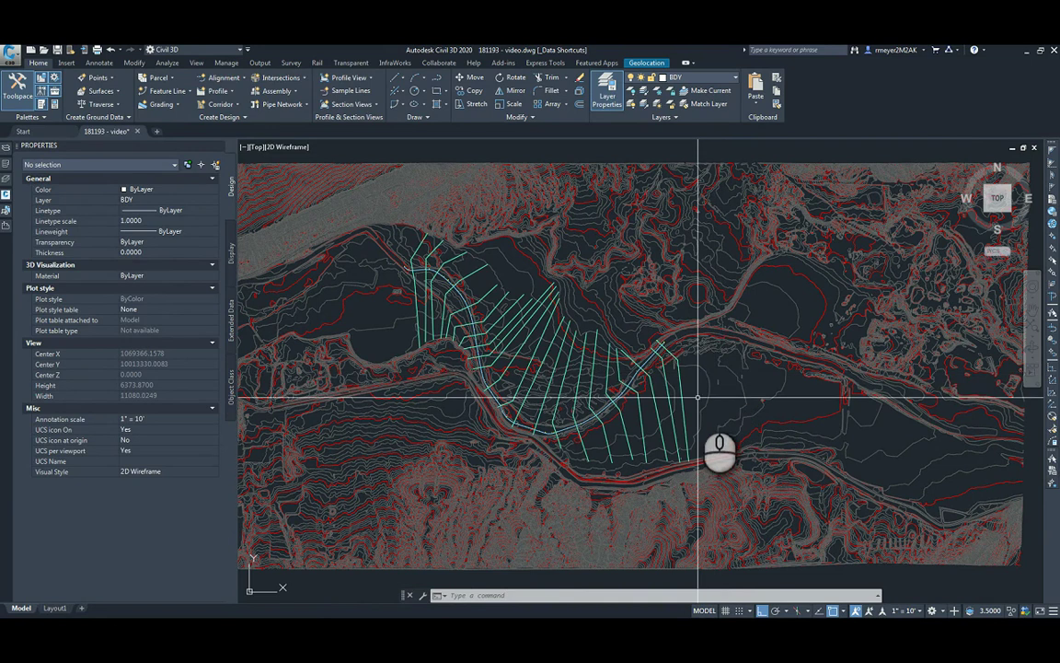
mouse_move(697, 394)
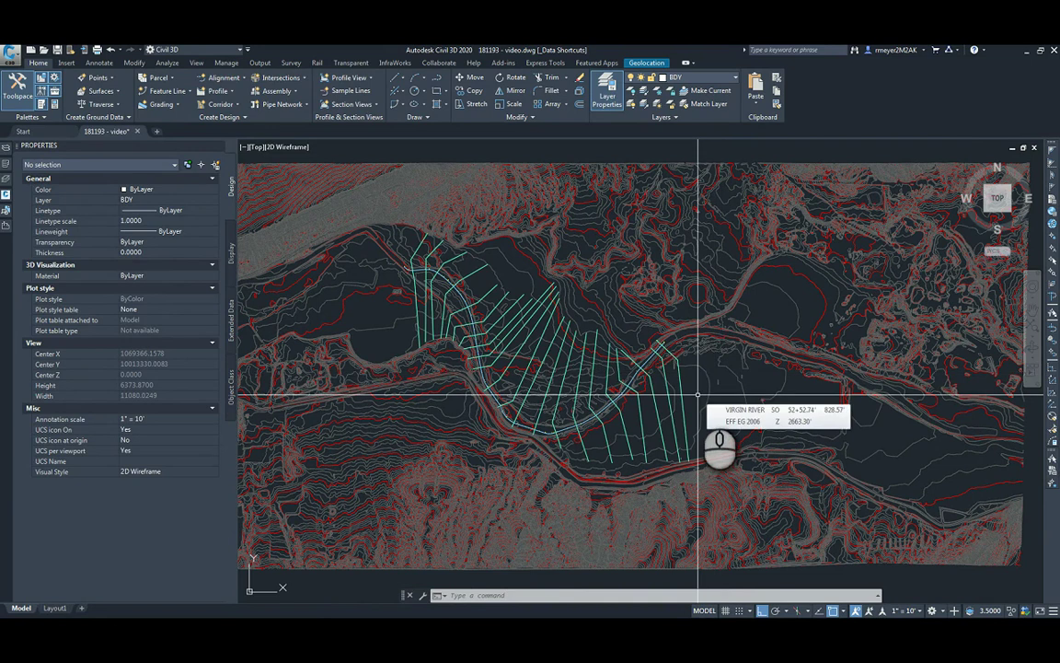
mouse_move(401, 303)
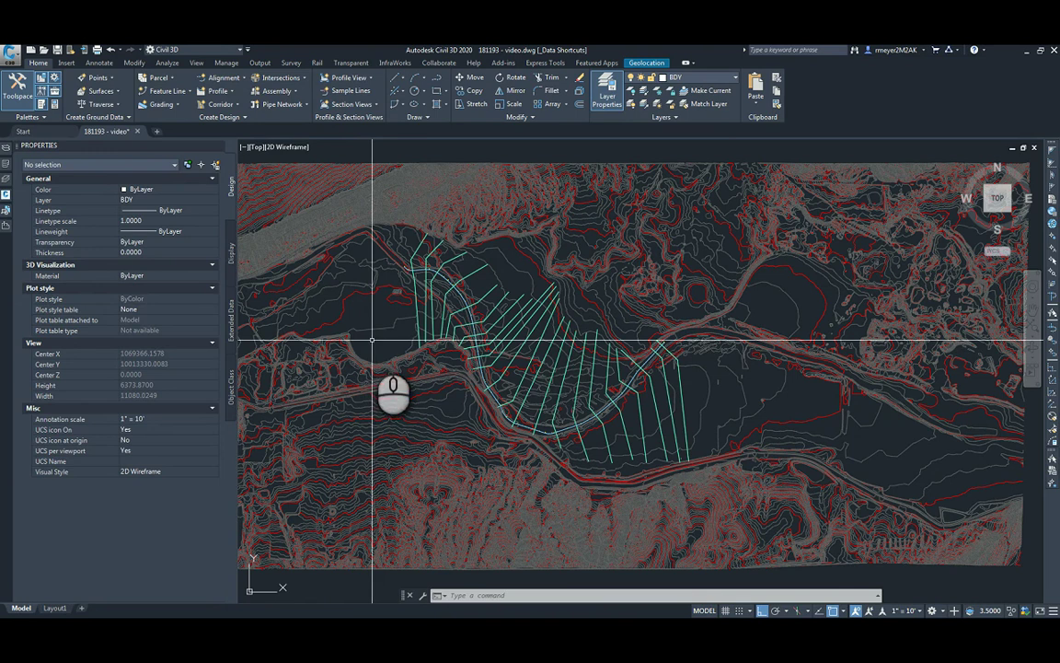
Open Export to DEM for the EFF EG 2006 surface from Prospector.
left_click(5, 197)
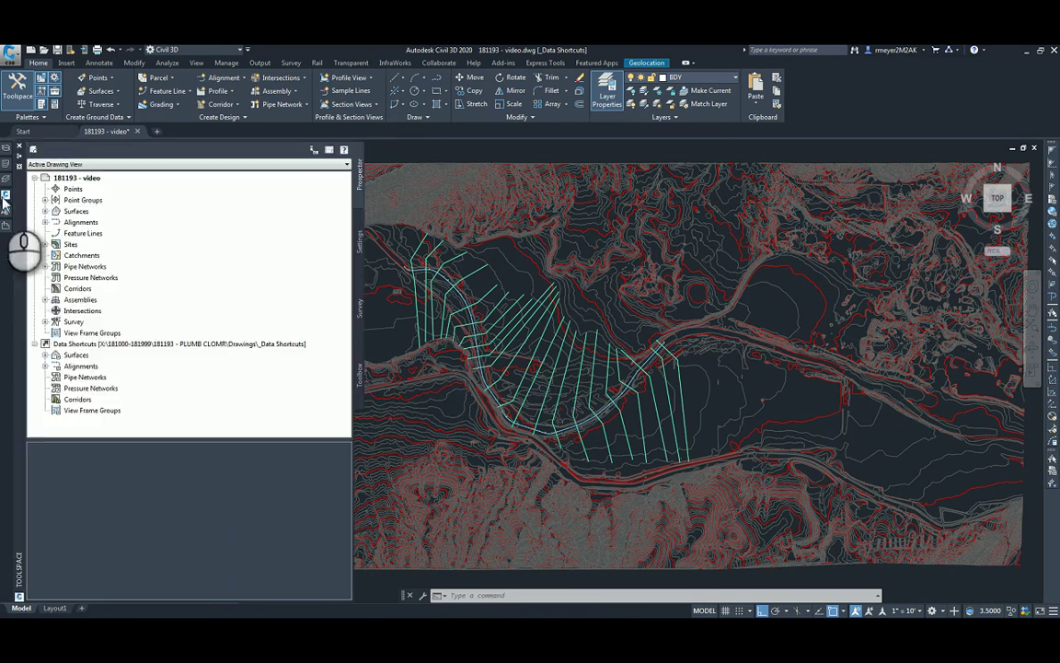
left_click(44, 211)
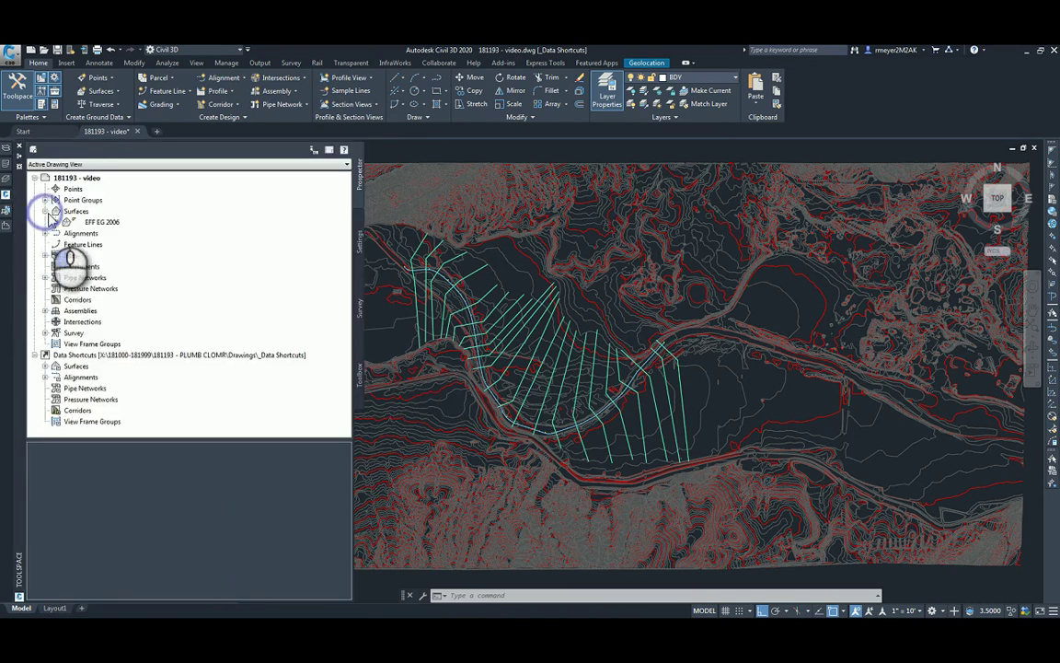
right_click(104, 223)
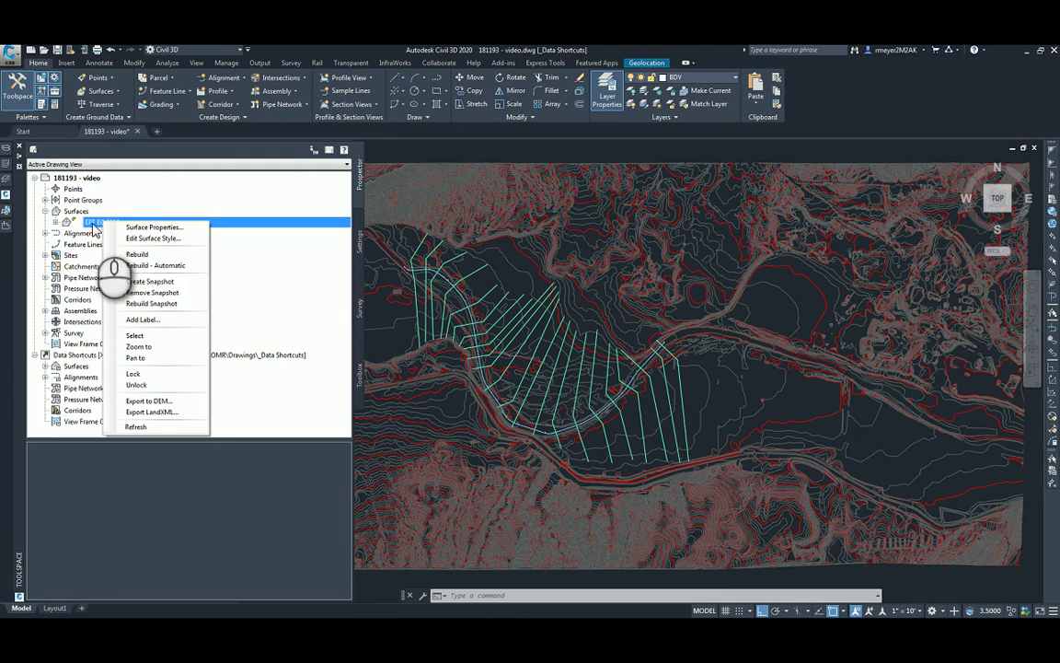
left_click(147, 401)
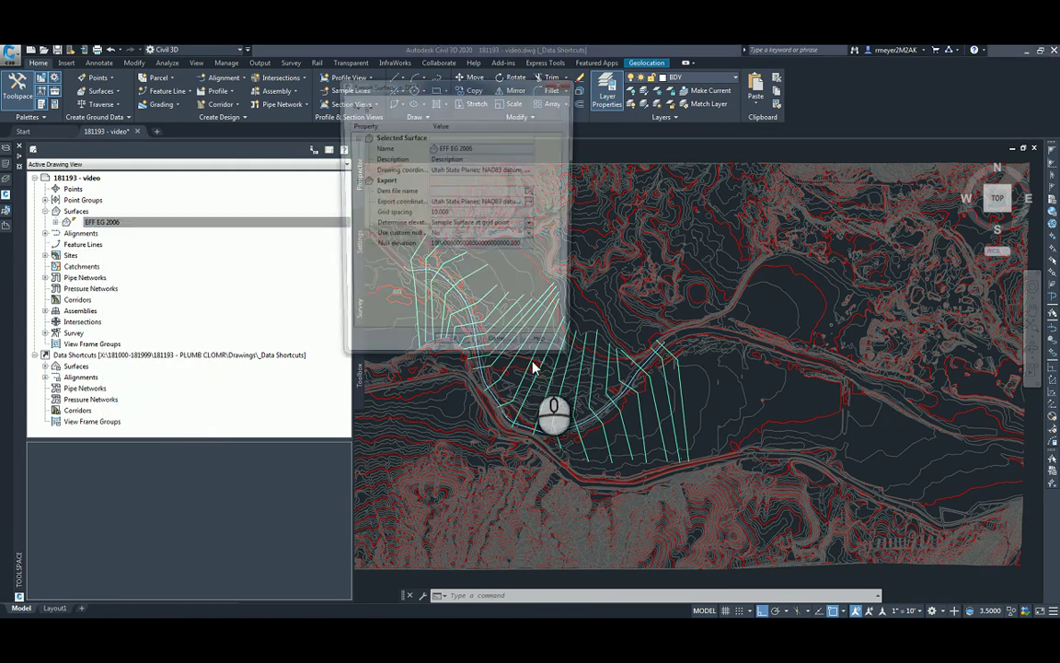
Set the DEM output file to VIRGIN RIVER EFFECTIVE in the Junk\VIDEO folder.
left_click(560, 192)
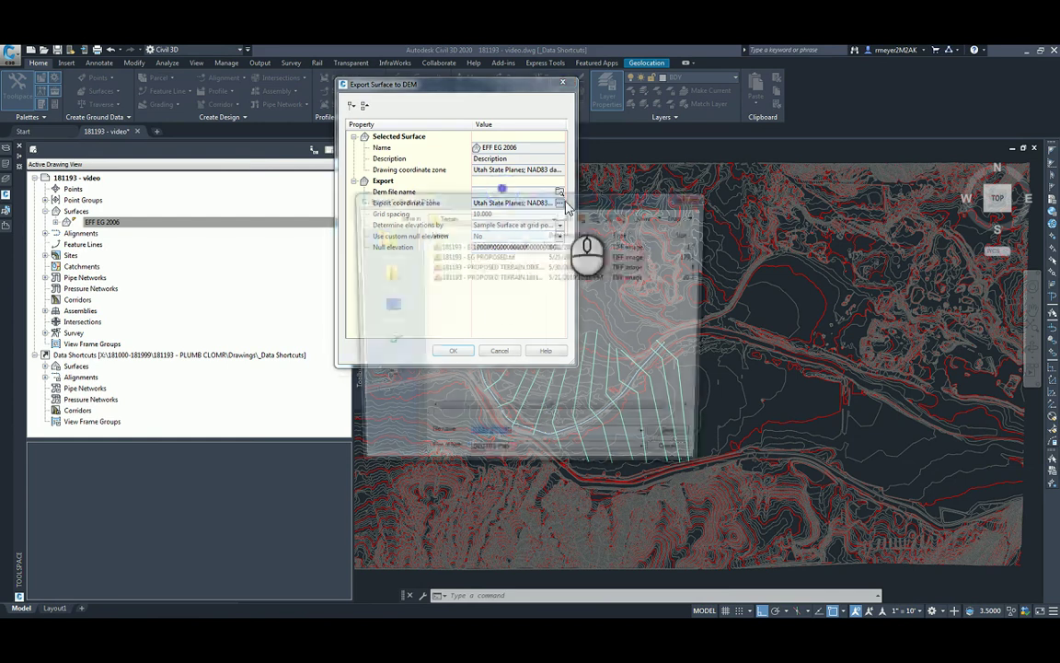
left_click(385, 272)
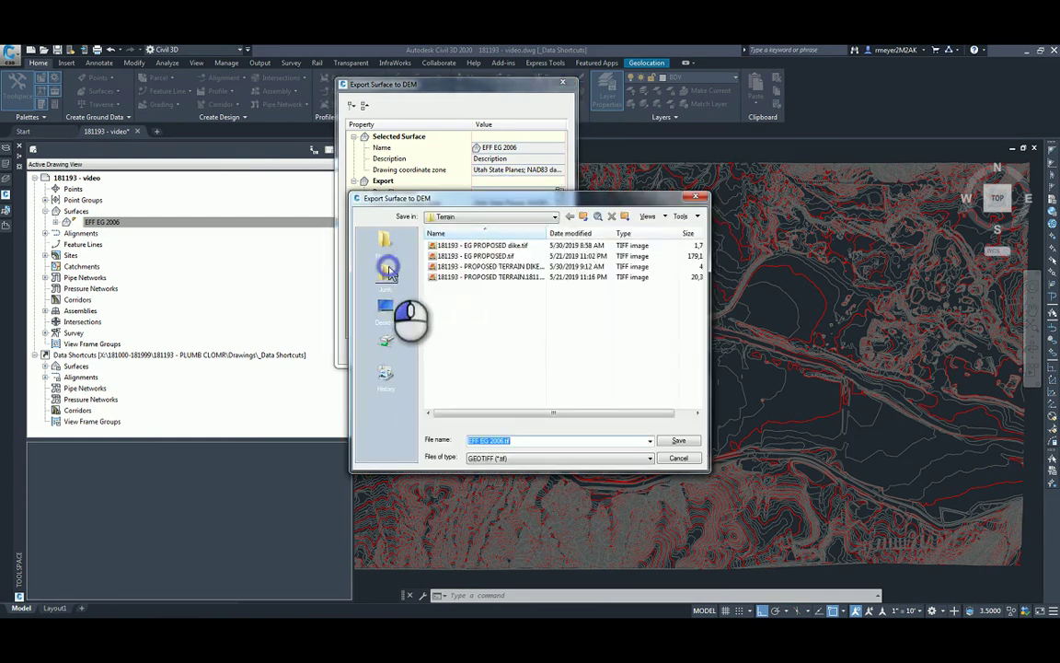
left_click(551, 443)
type("VIDEO")
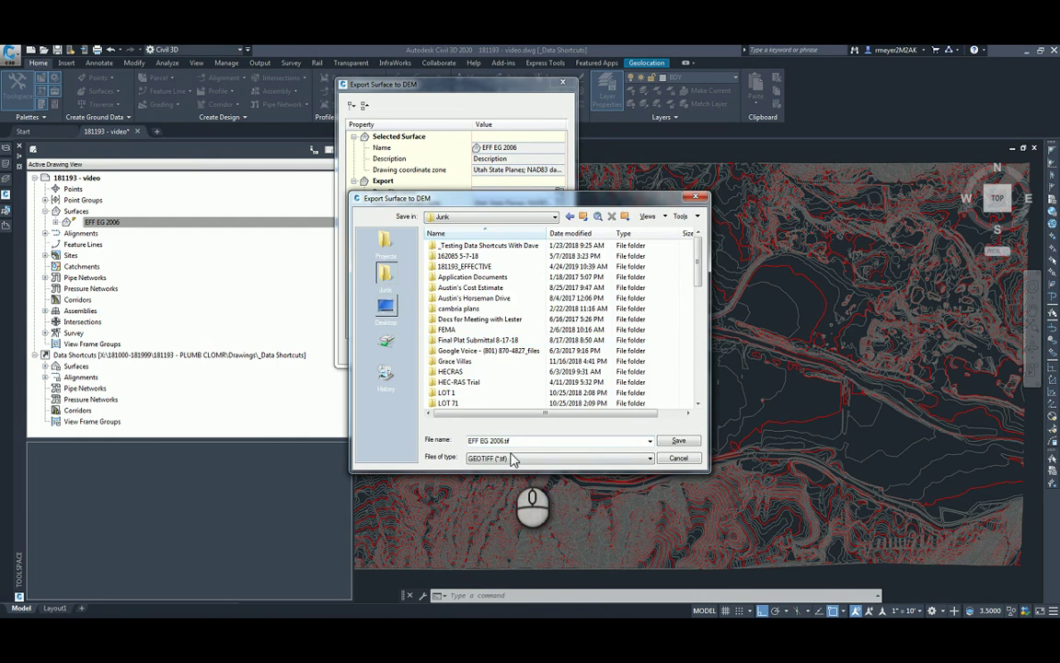
key("Return")
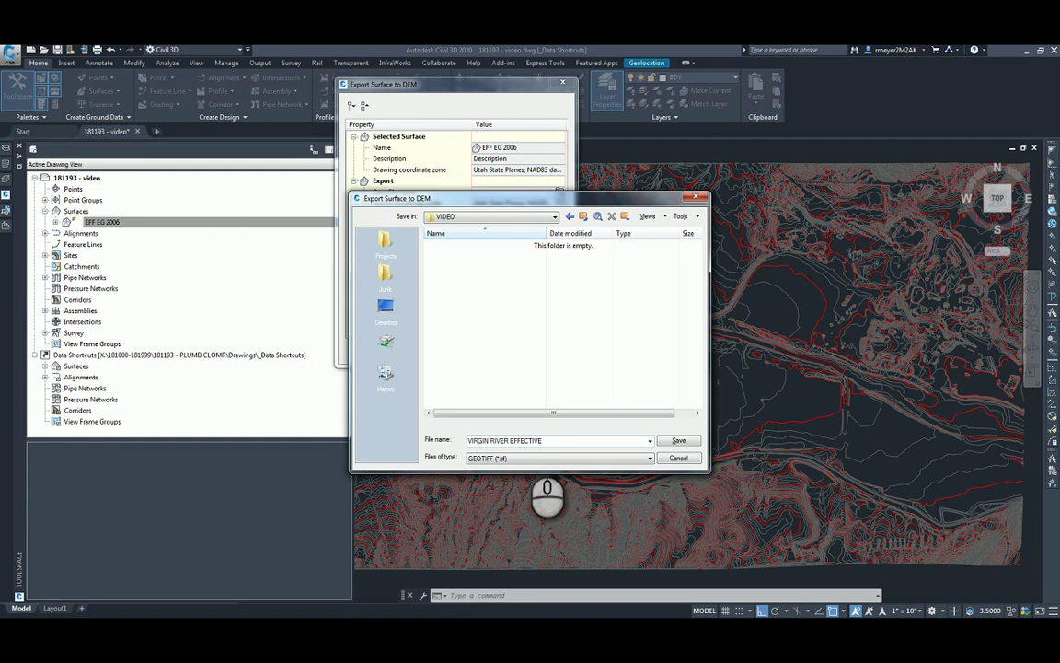
key("Return")
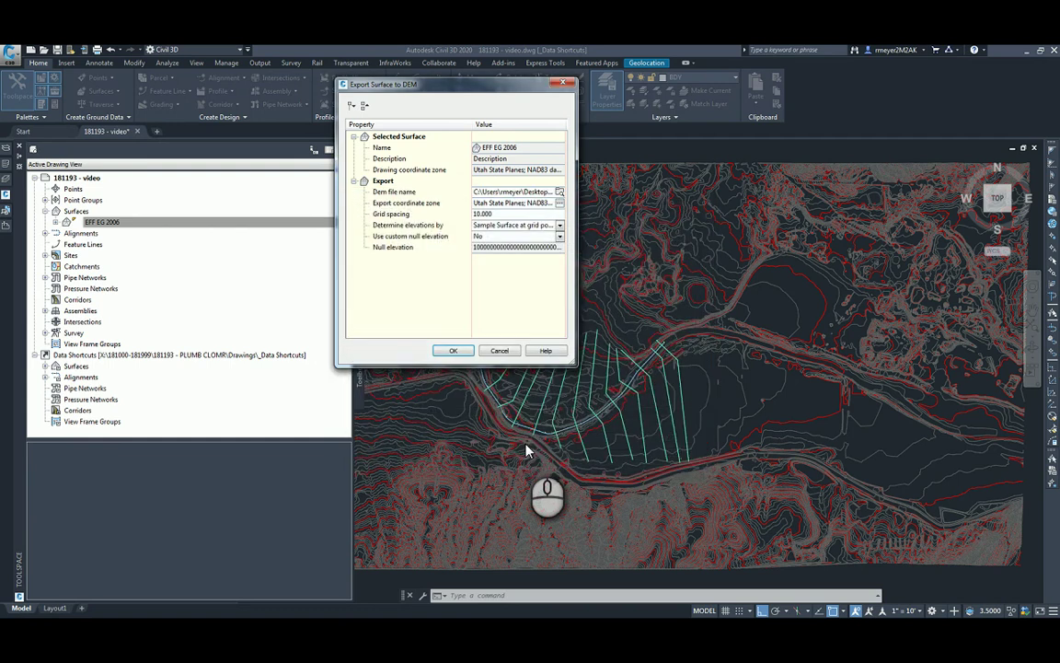
Keep the 10.000 grid spacing and run the DEM export.
left_click(488, 215)
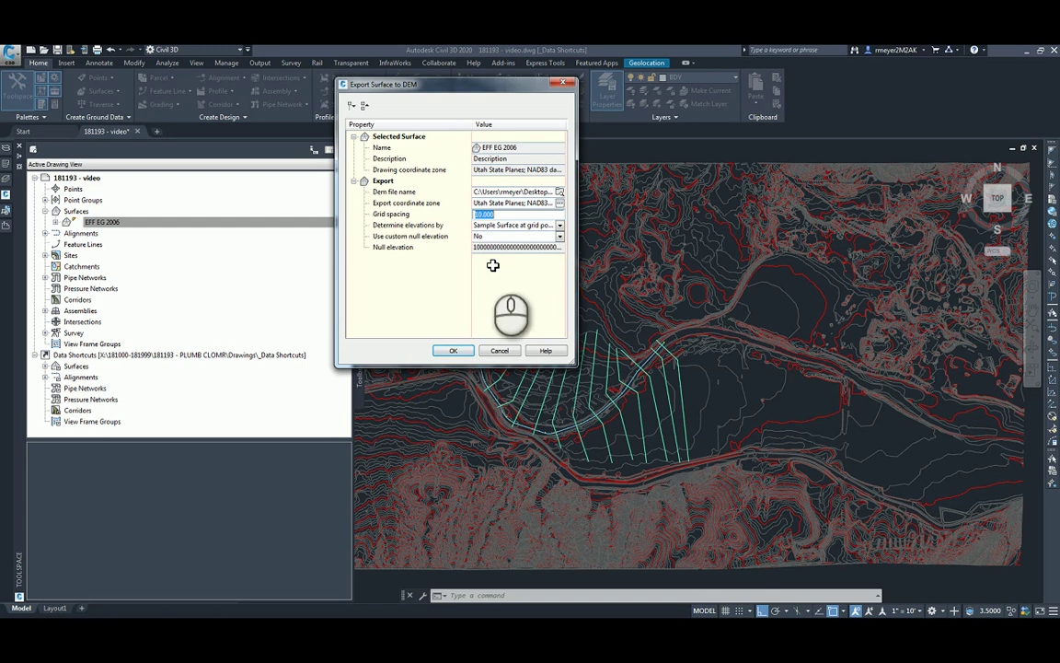
left_click(454, 351)
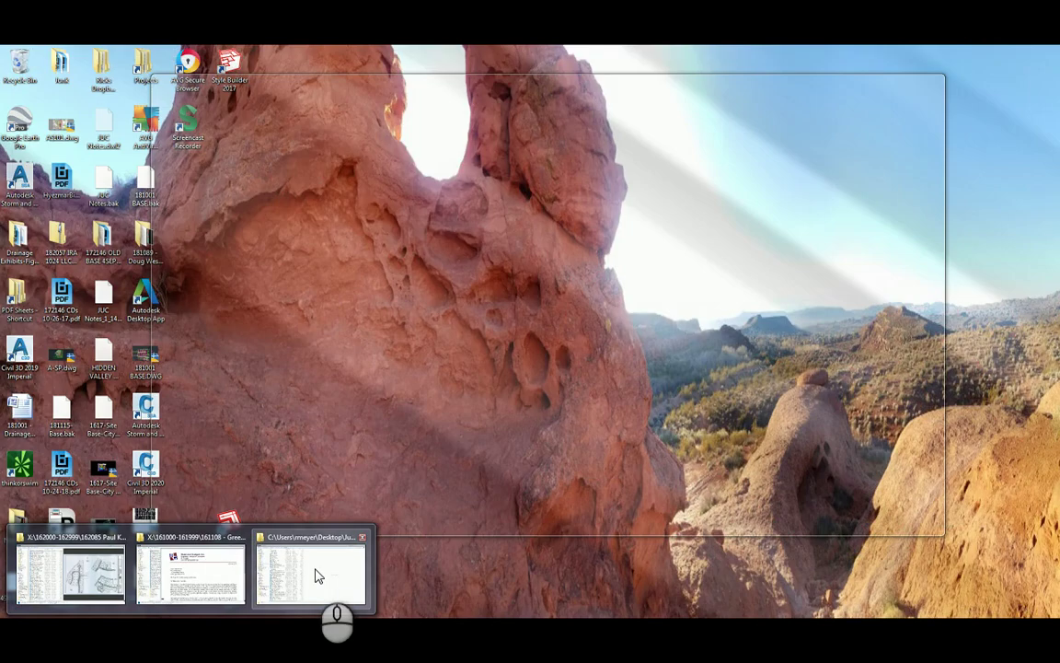
Launch saga_gui.exe from Software > HEC-RAS > saga-7.2.0_x64 > saga-7.2.0_x64, allowing it to run.
left_click(316, 575)
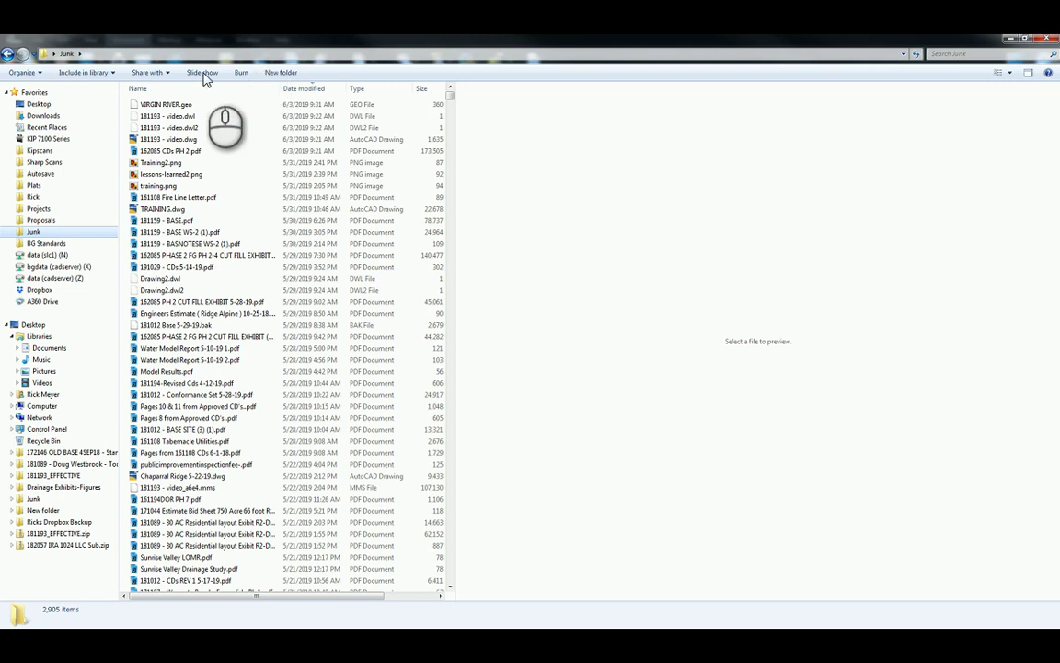
left_click(33, 197)
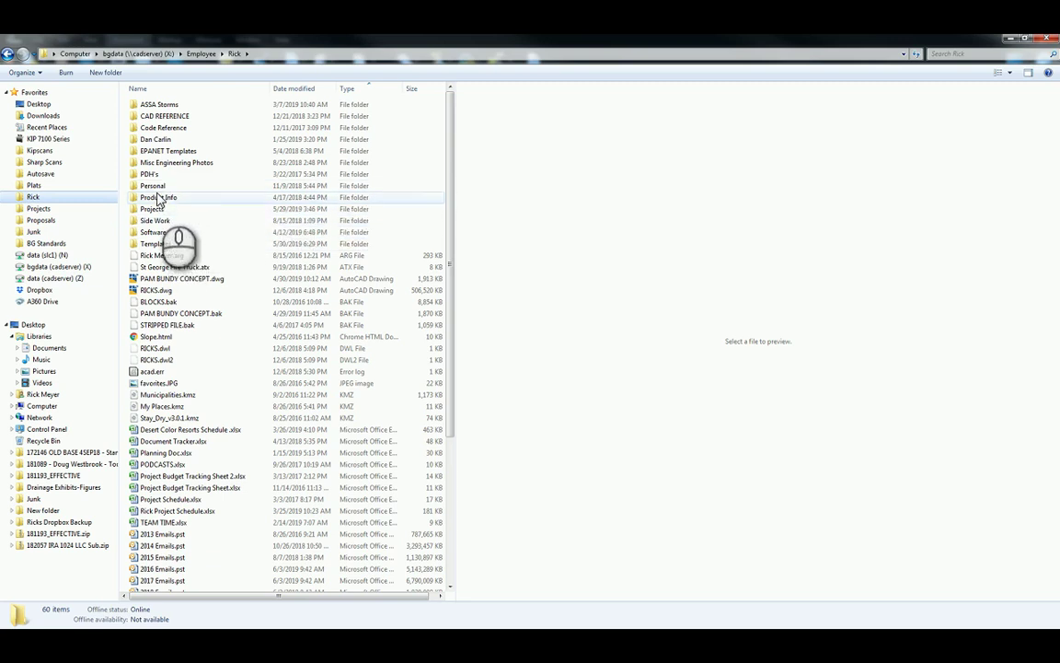
double_click(152, 232)
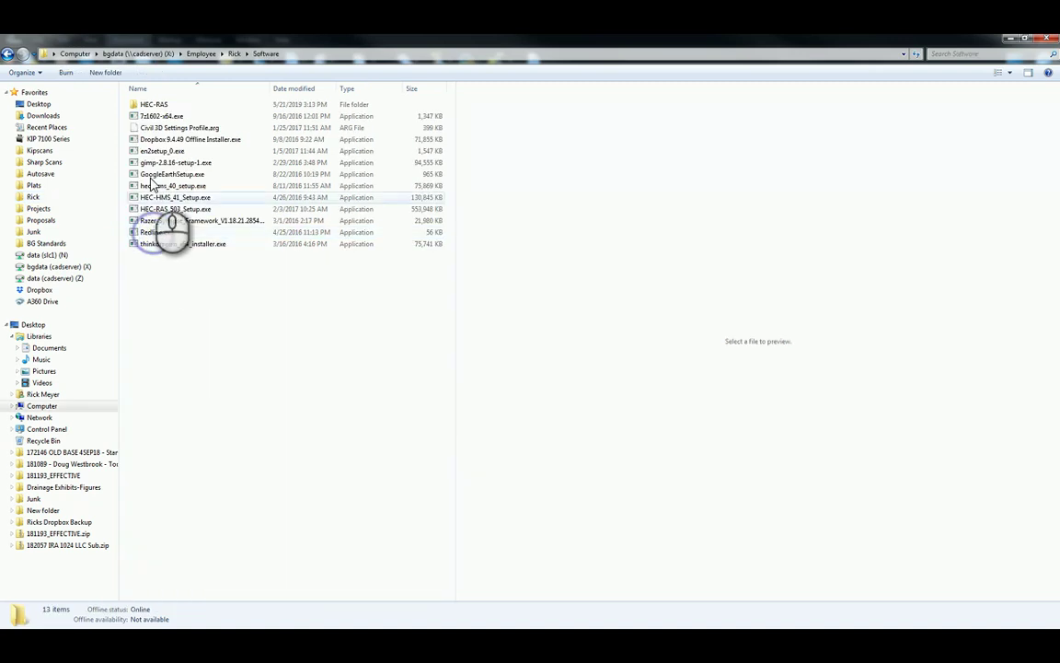
double_click(158, 104)
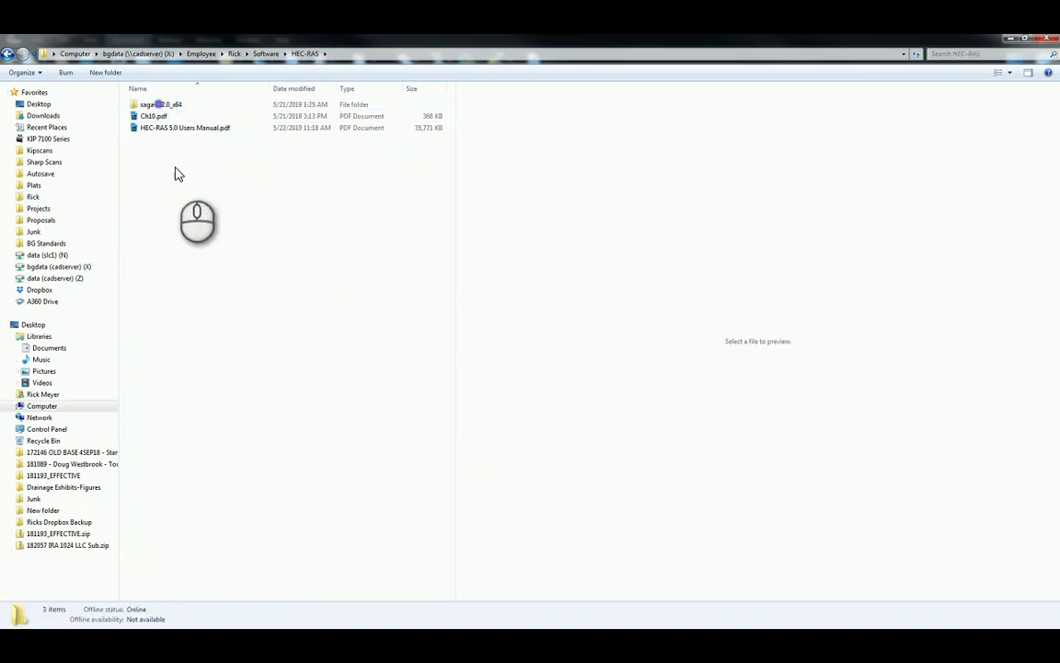
double_click(161, 106)
double_click(161, 106)
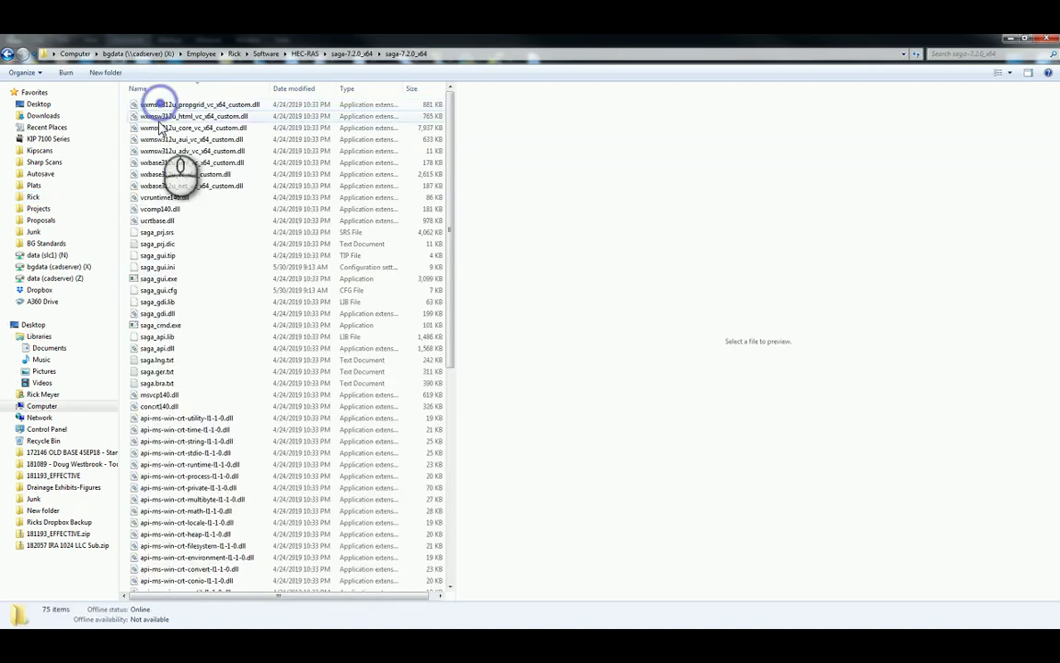
double_click(158, 279)
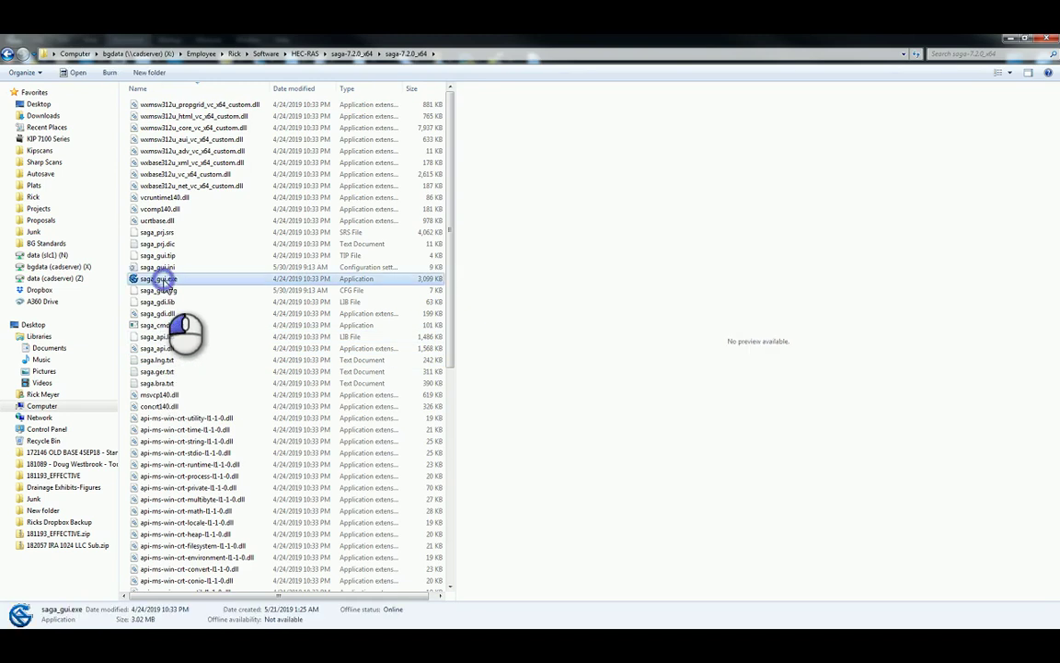
left_click(559, 346)
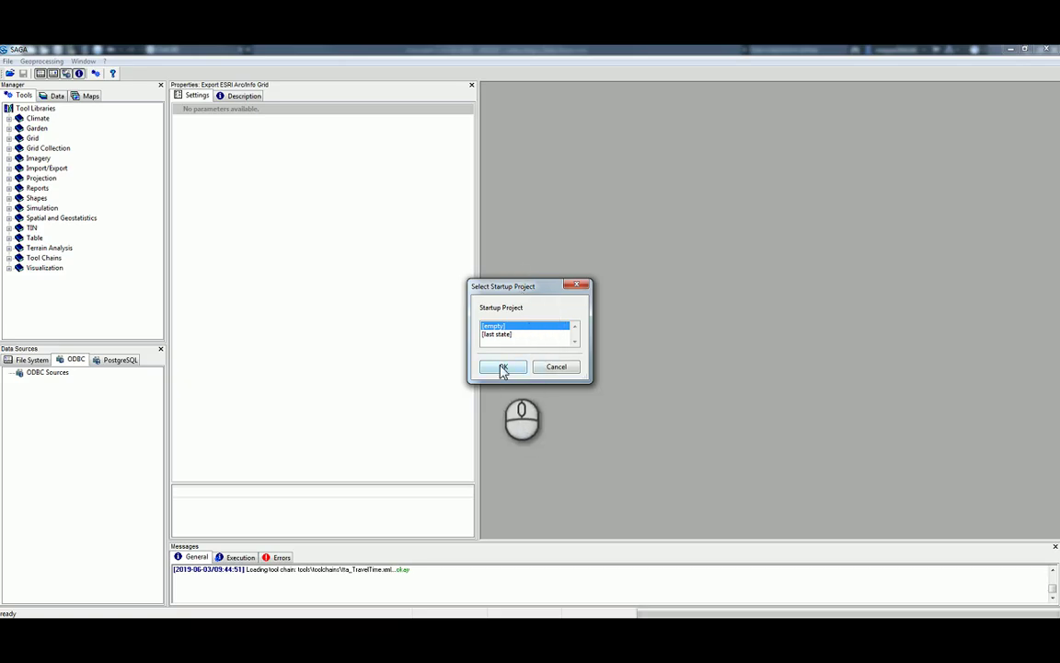
Start SAGA with an [empty] project and expand Import/Export > GDAL/OGR in Tools.
left_click(504, 367)
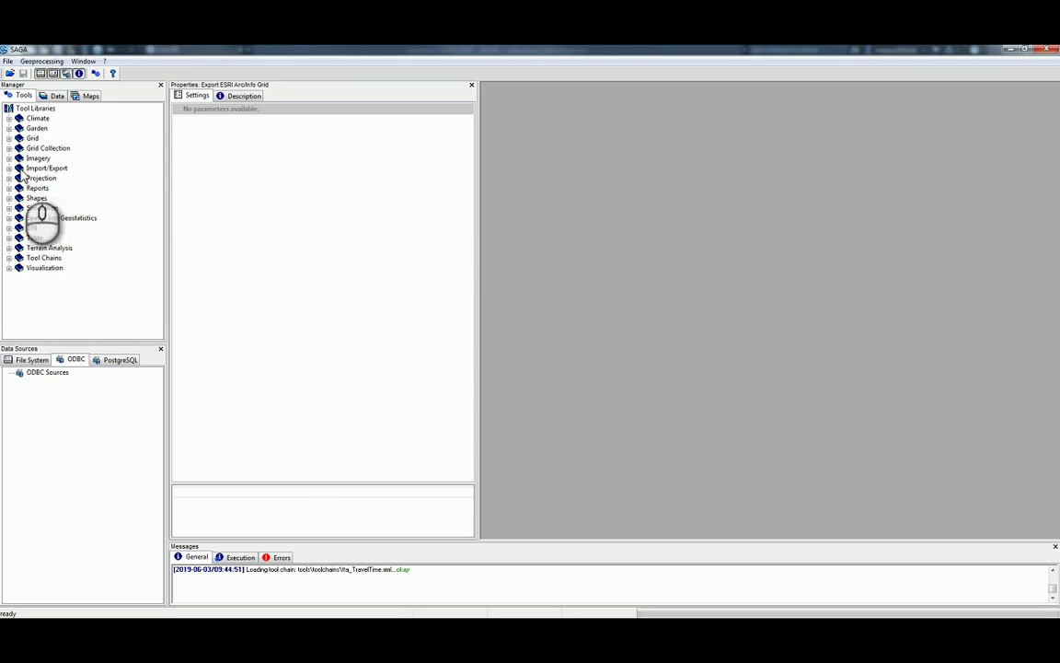
left_click(9, 170)
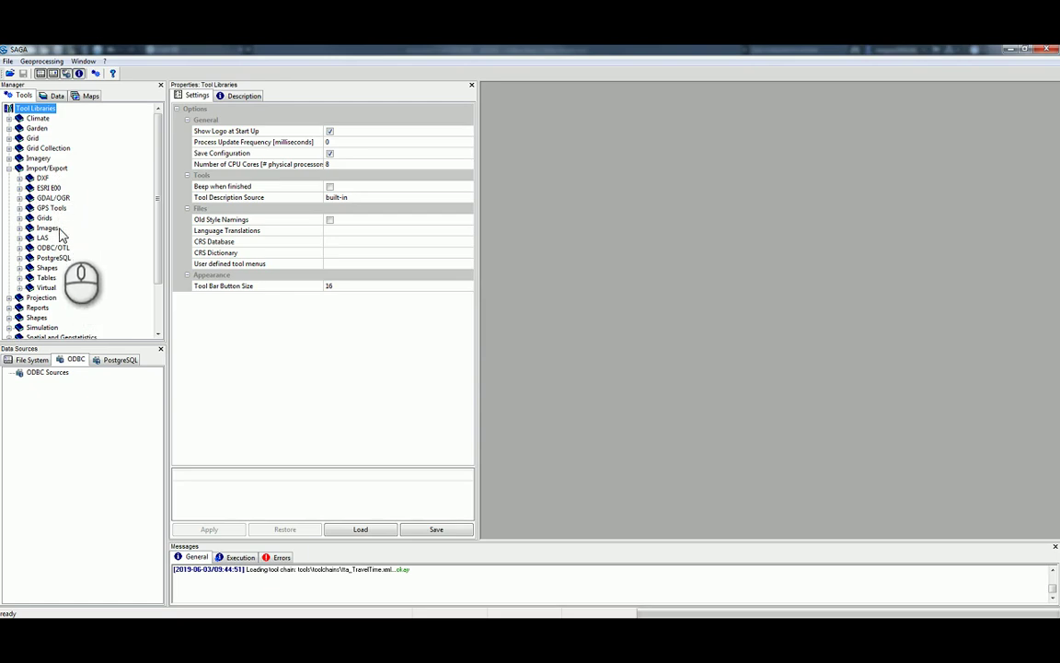
left_click(34, 199)
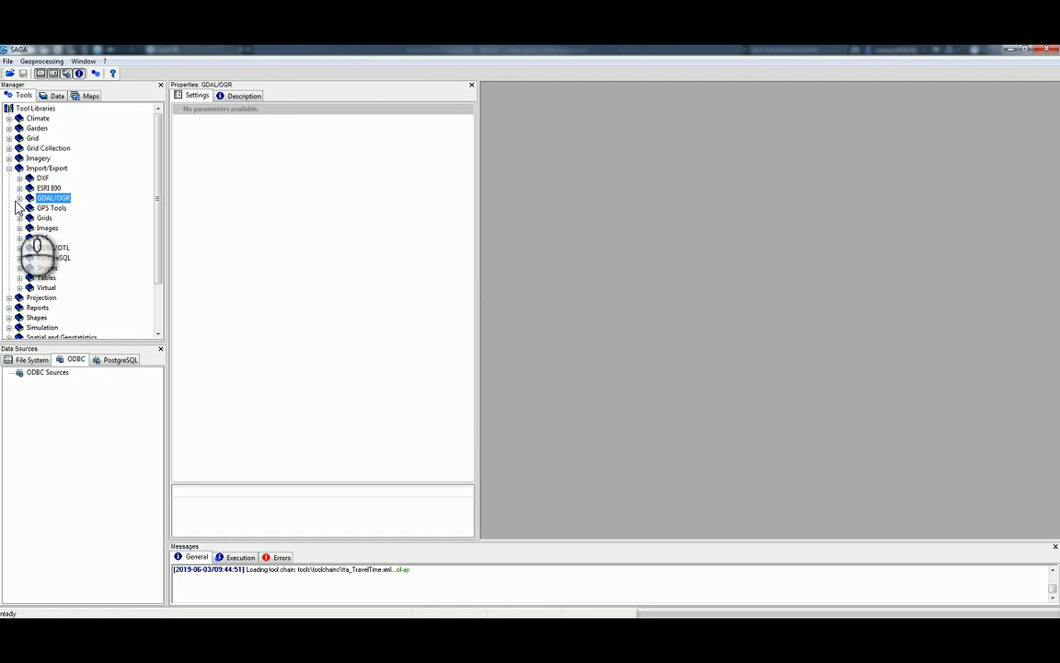
left_click(20, 199)
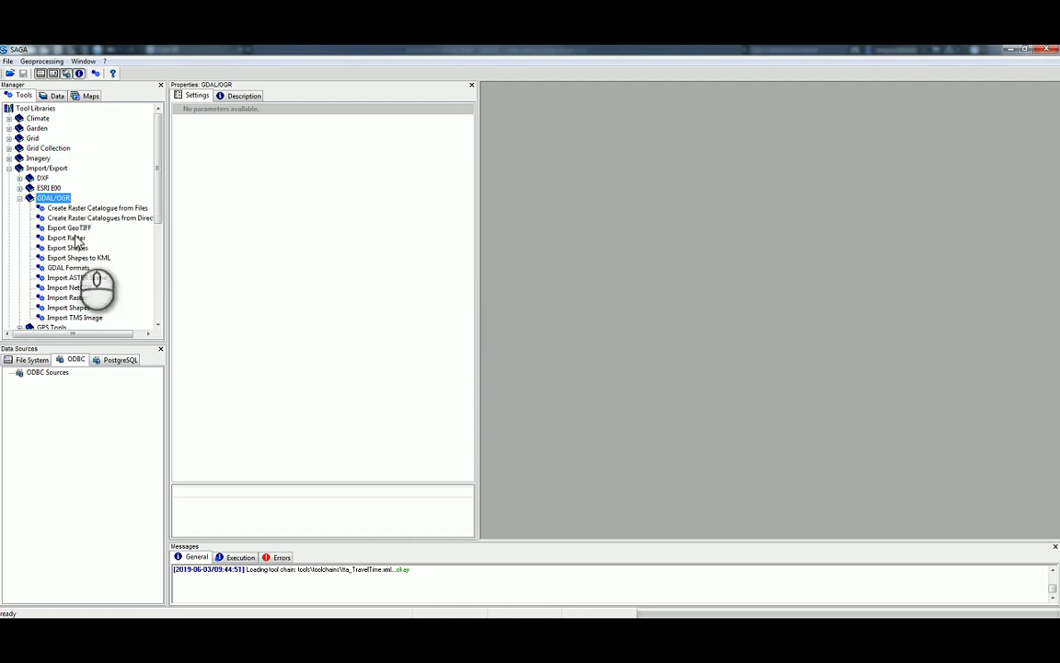
Run Import Raster on Junk\VIDEO\VIRGIN RIVER EFFECTIVE.tif.
left_click(73, 298)
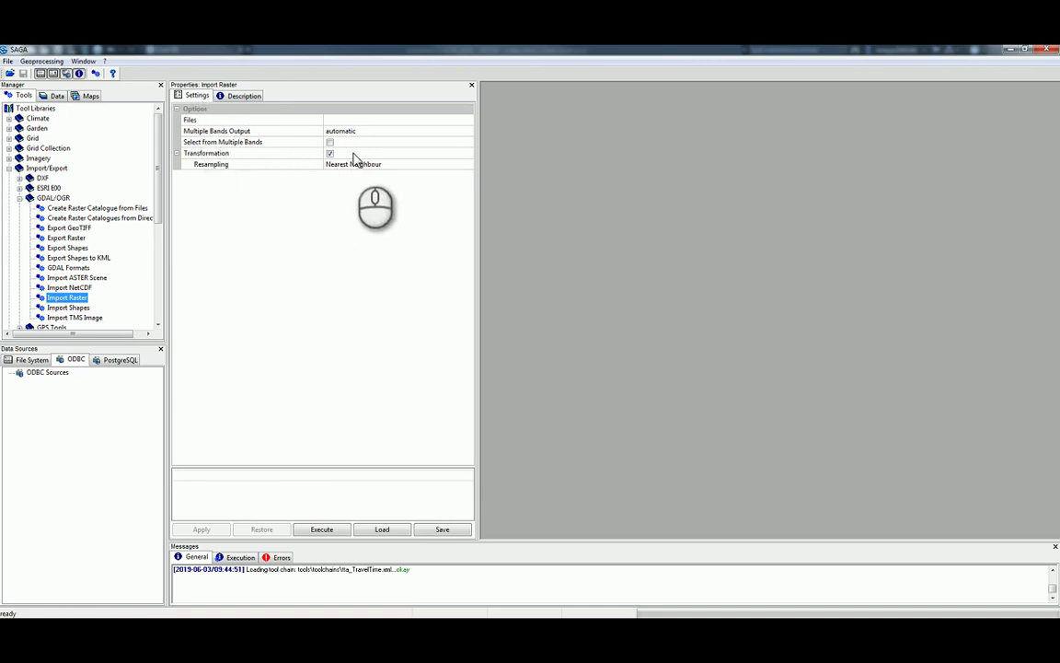
left_click(348, 120)
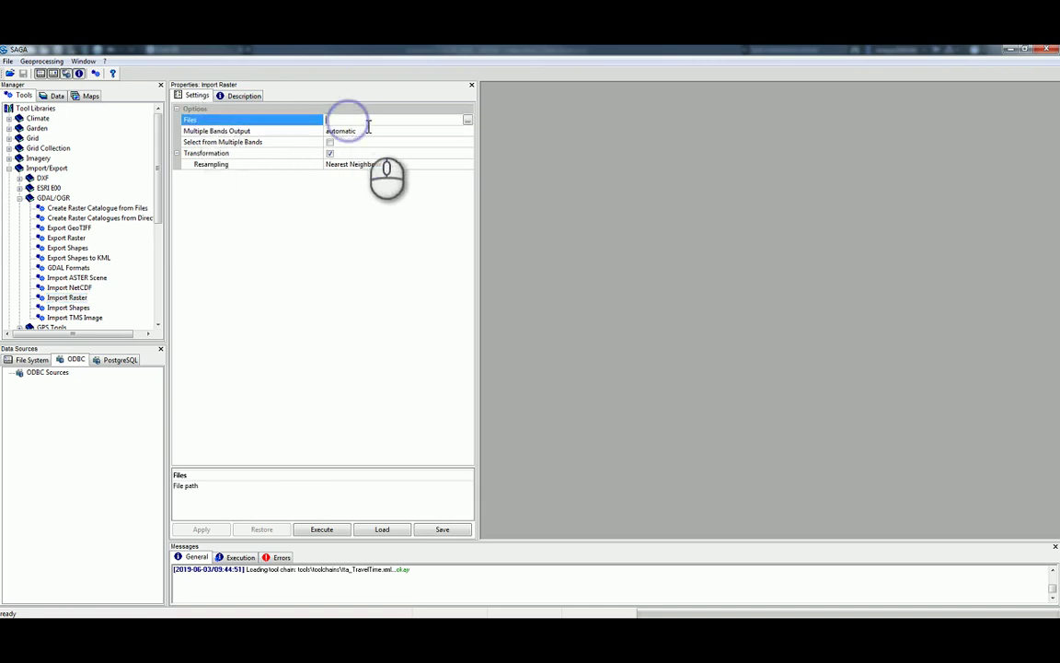
left_click(468, 121)
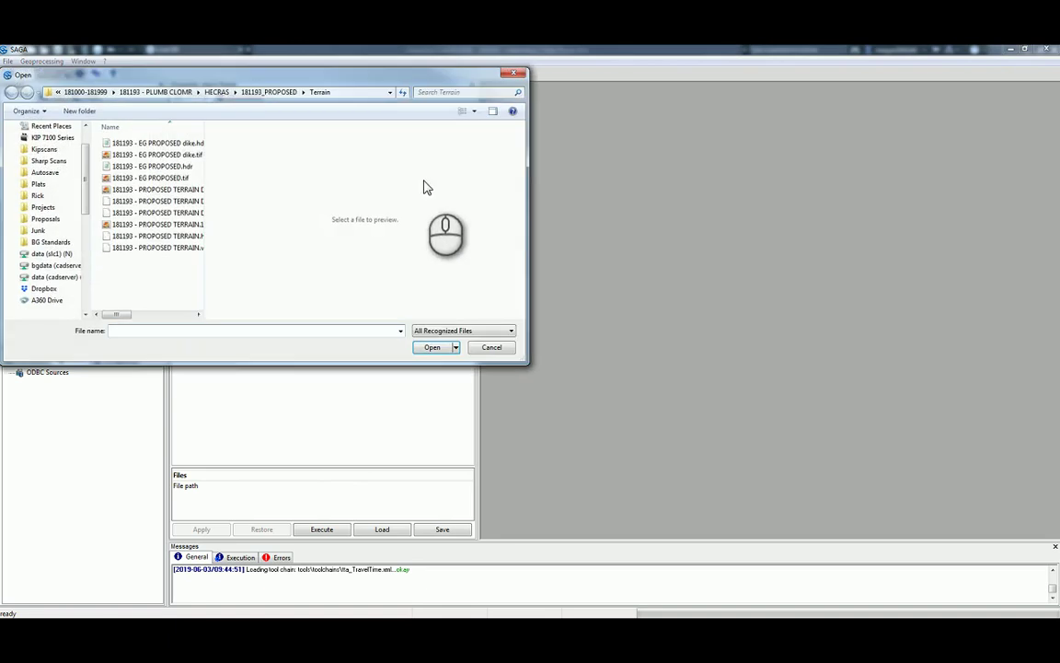
left_click(39, 230)
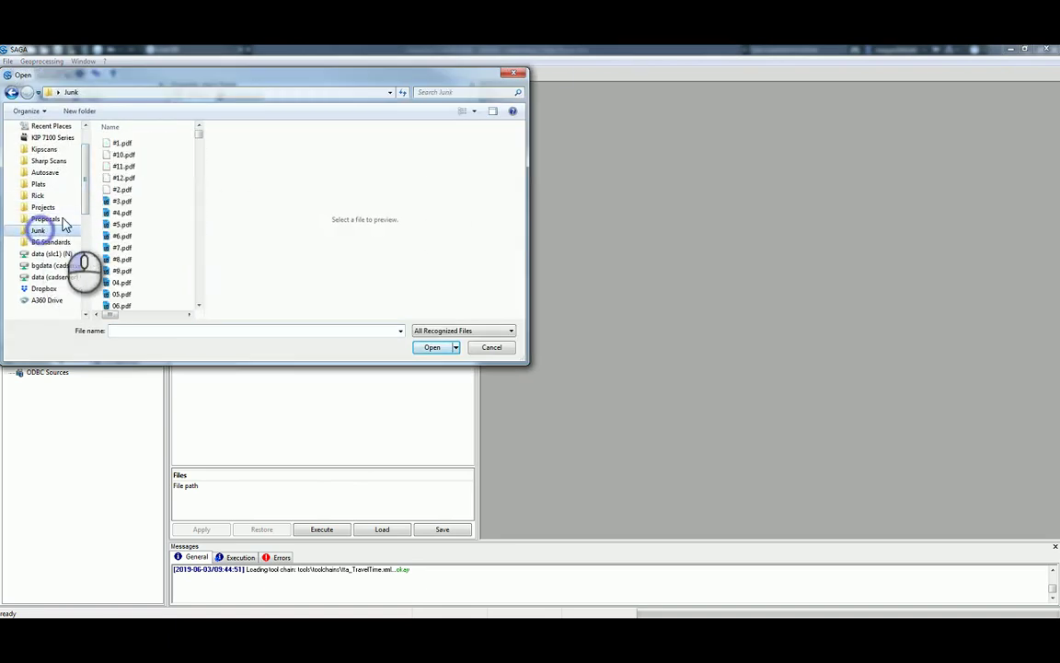
double_click(135, 167)
double_click(136, 150)
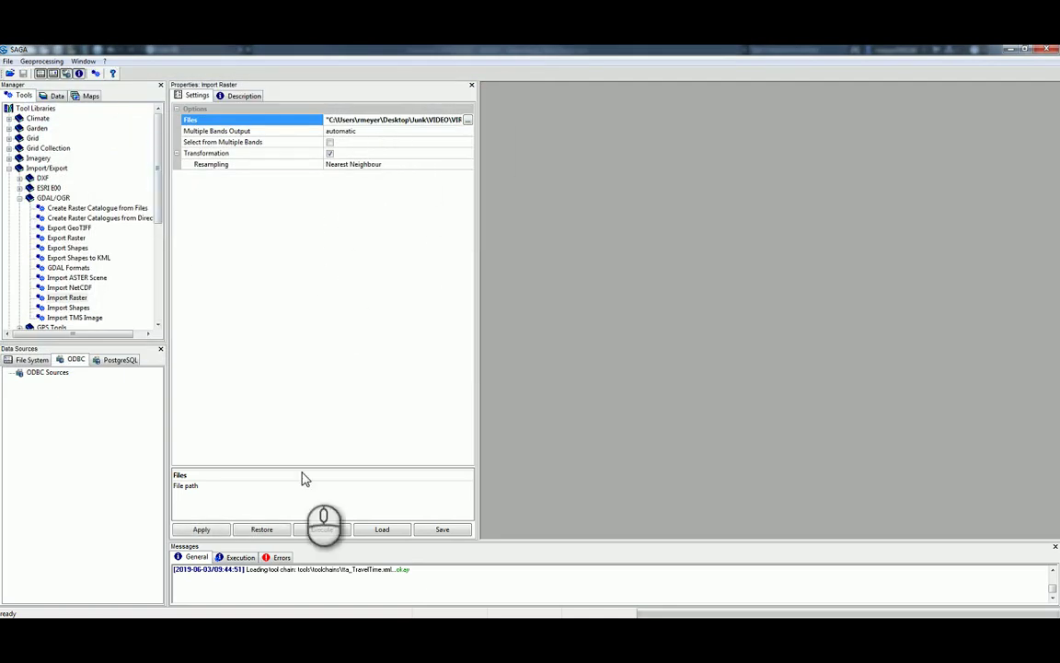
left_click(324, 530)
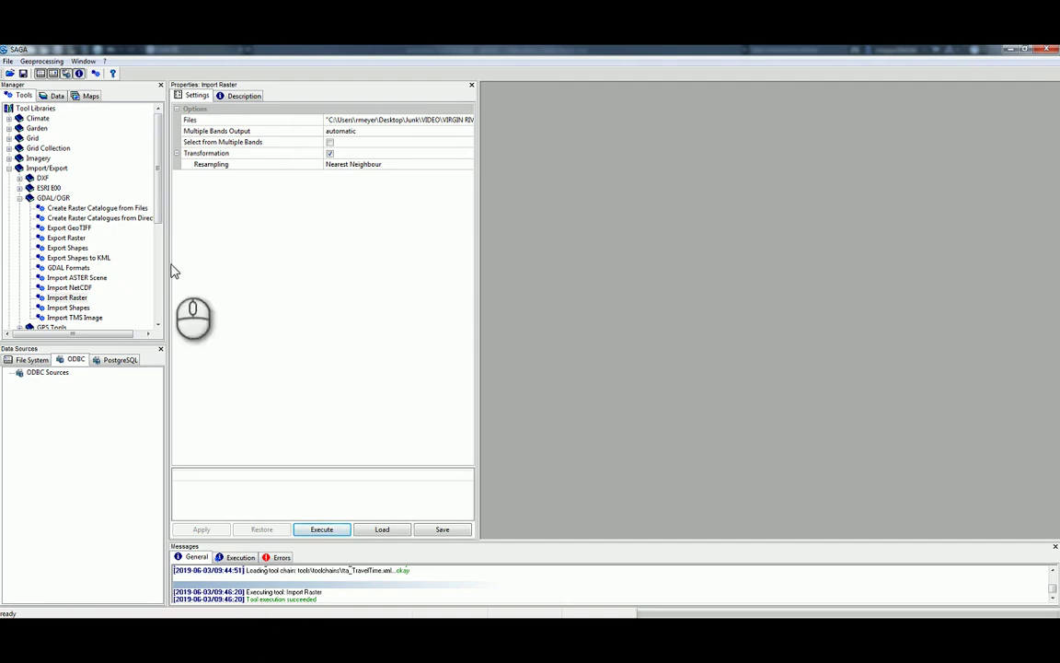
Open the 01. VIRGIN RIVER EFFECTIVE grid from the Data list in a maximized map.
left_click(53, 96)
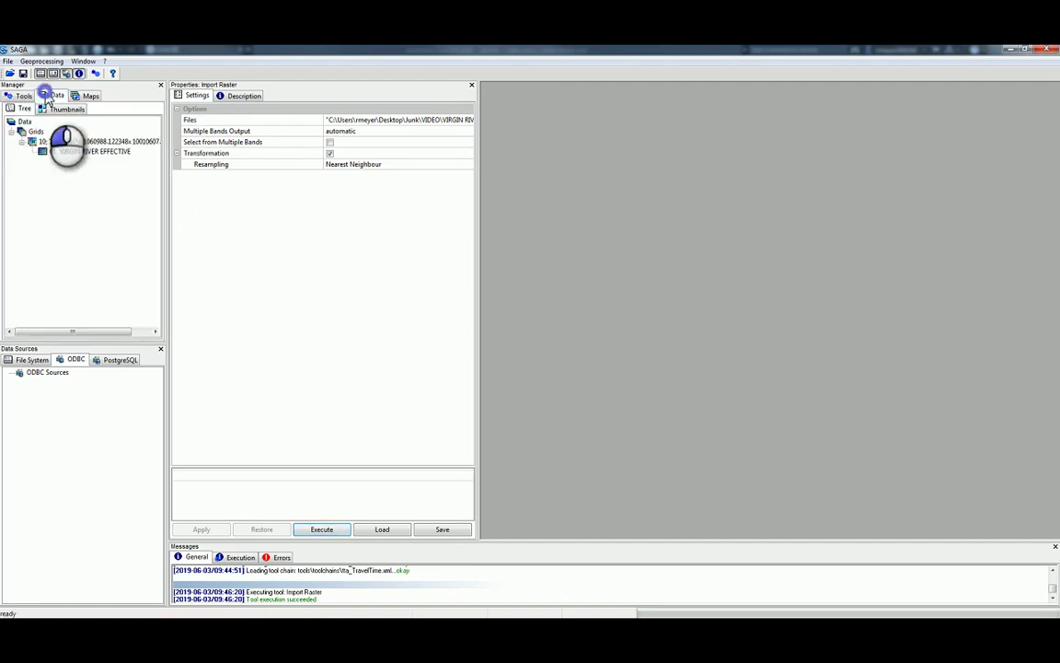
left_click(69, 151)
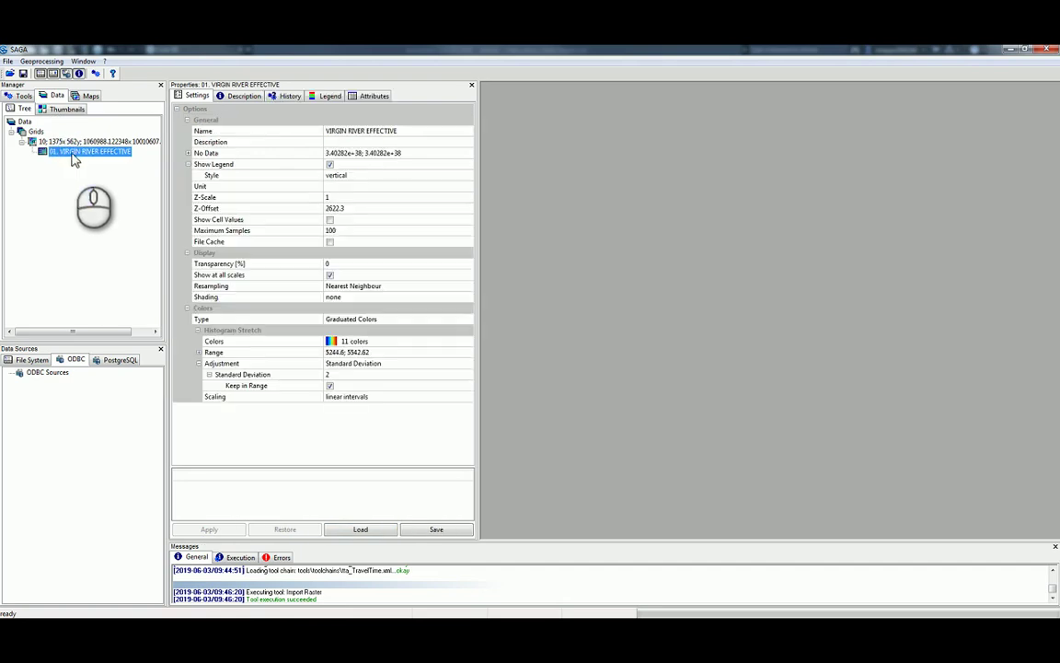
double_click(76, 154)
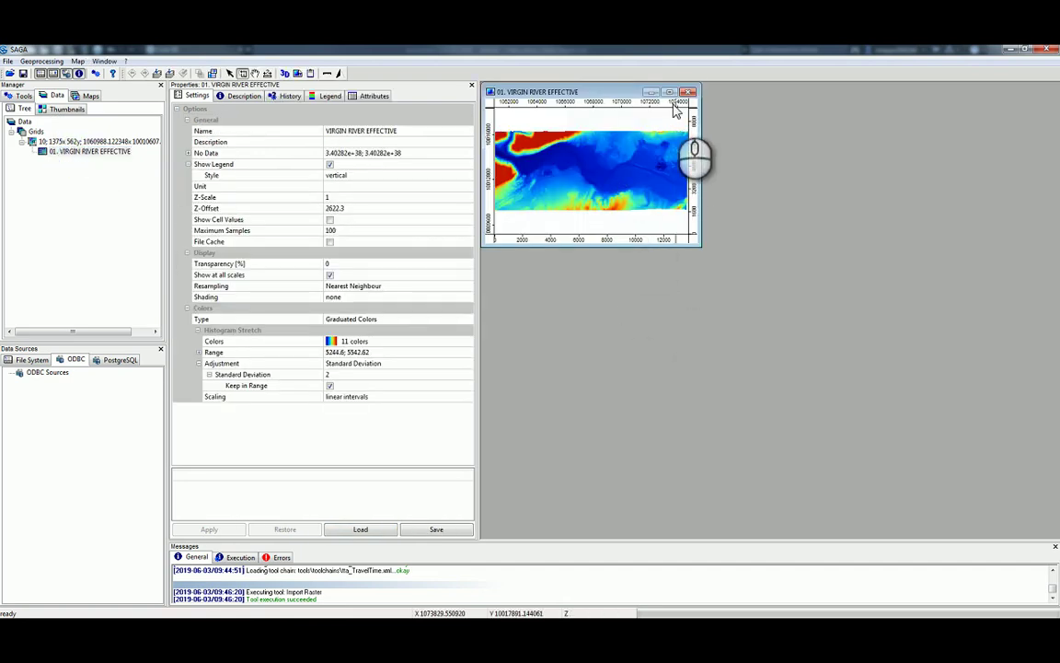
left_click(669, 93)
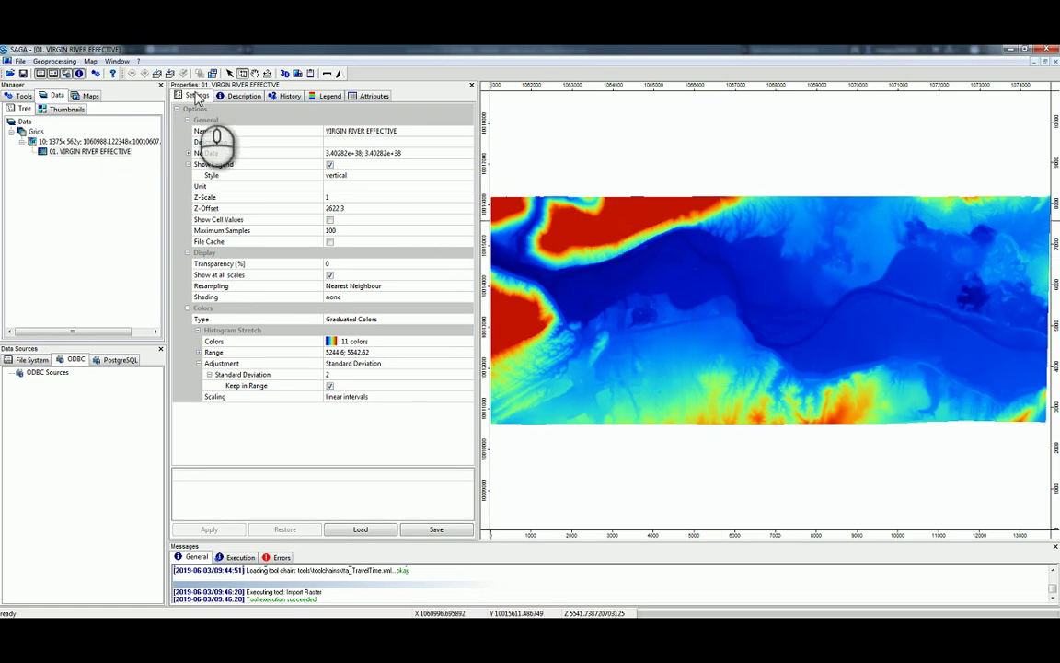
Set the grid's Z-Offset to 0 and confirm Yes to save the change.
left_click(342, 208)
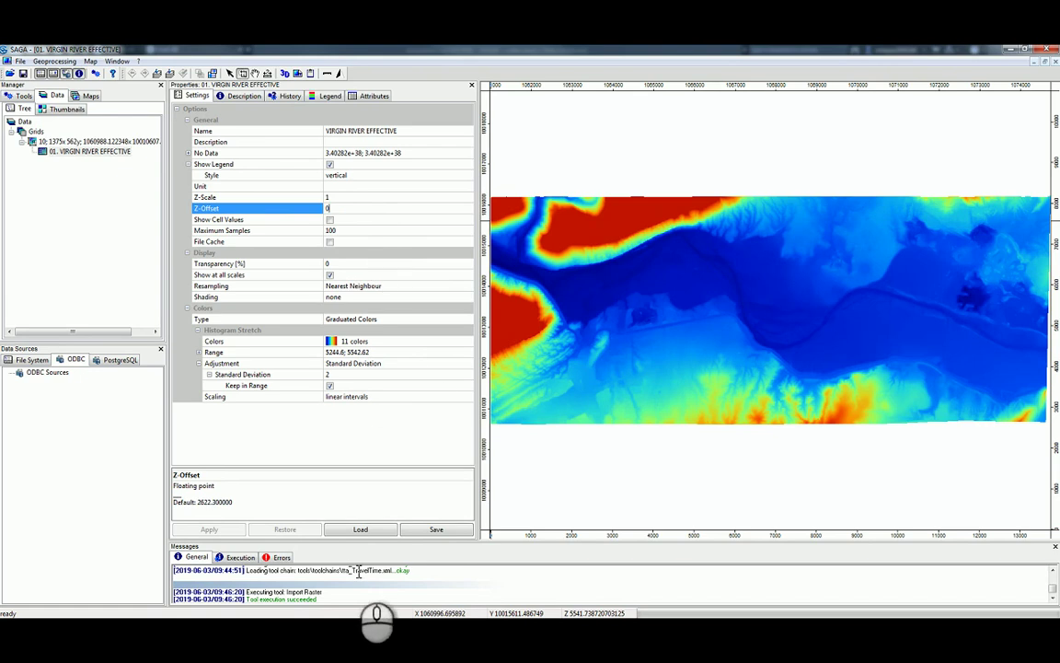
key("Return")
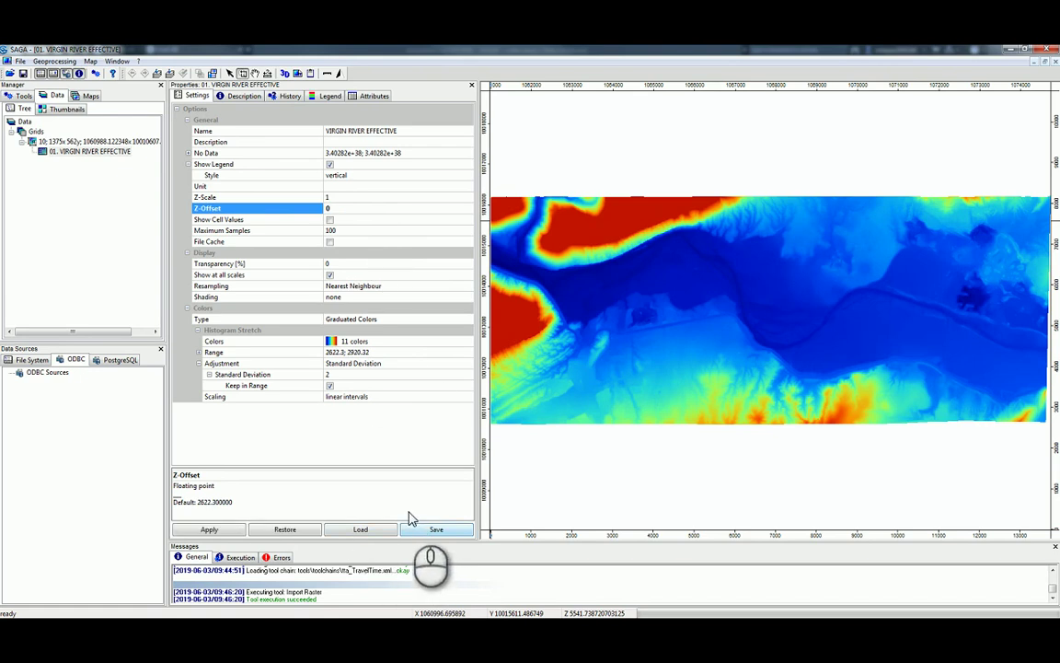
left_click(92, 151)
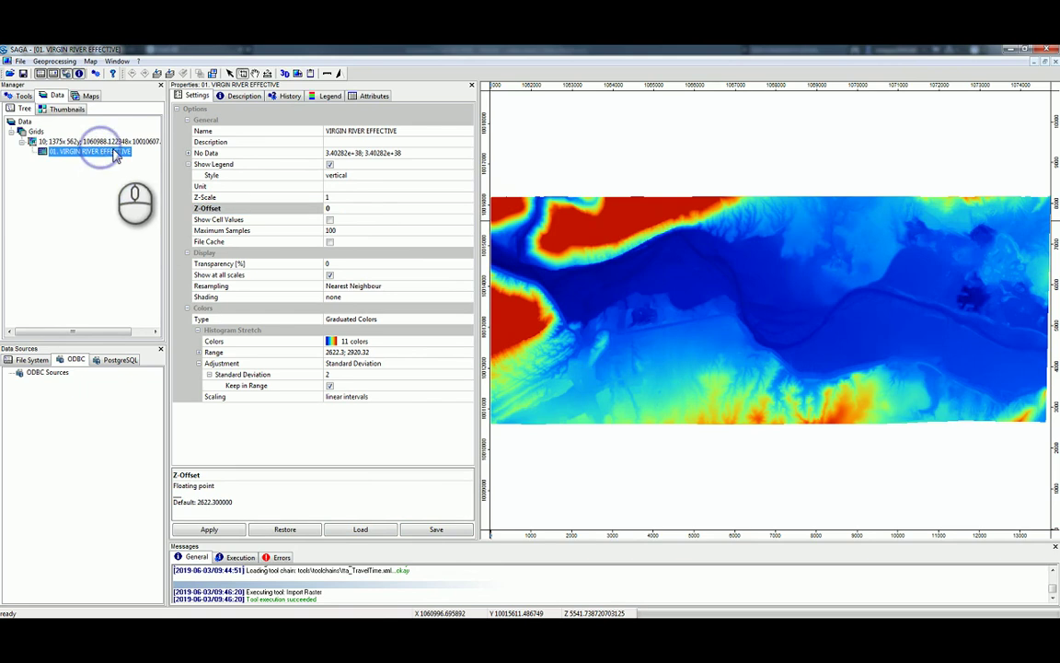
left_click(20, 95)
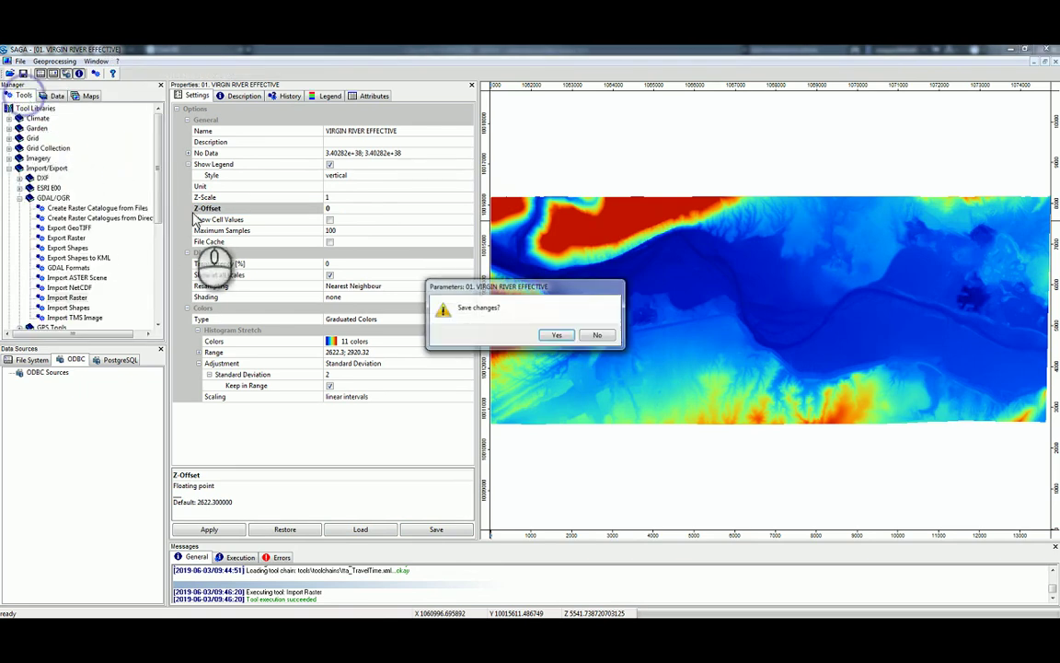
left_click(557, 335)
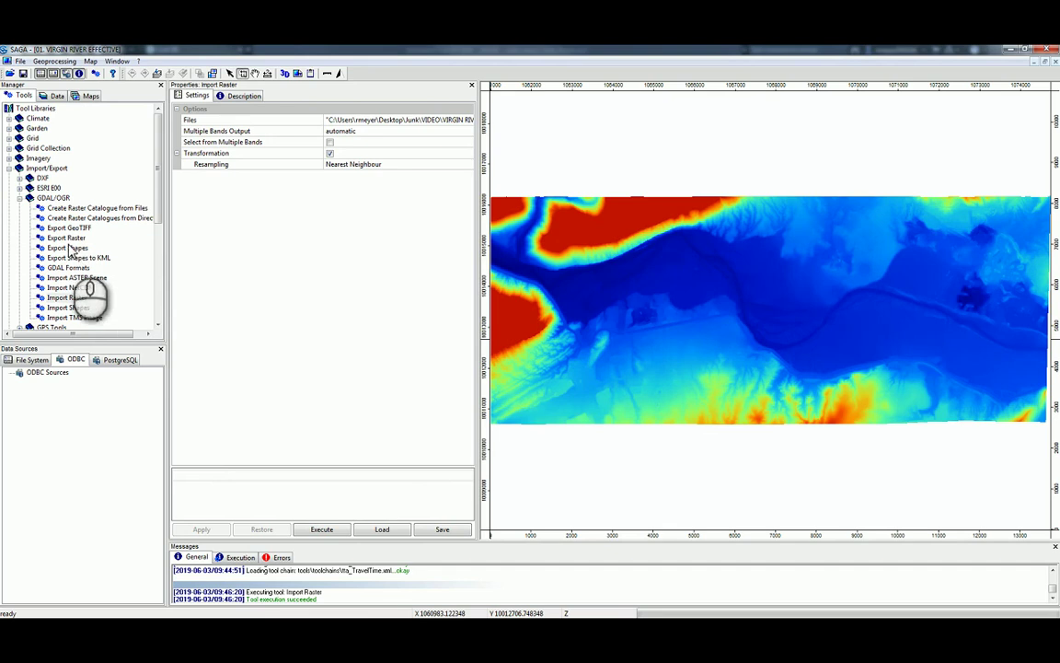
Open the Export ESRI Arc/Info Grid tool under Import/Export > Grids.
left_click(19, 199)
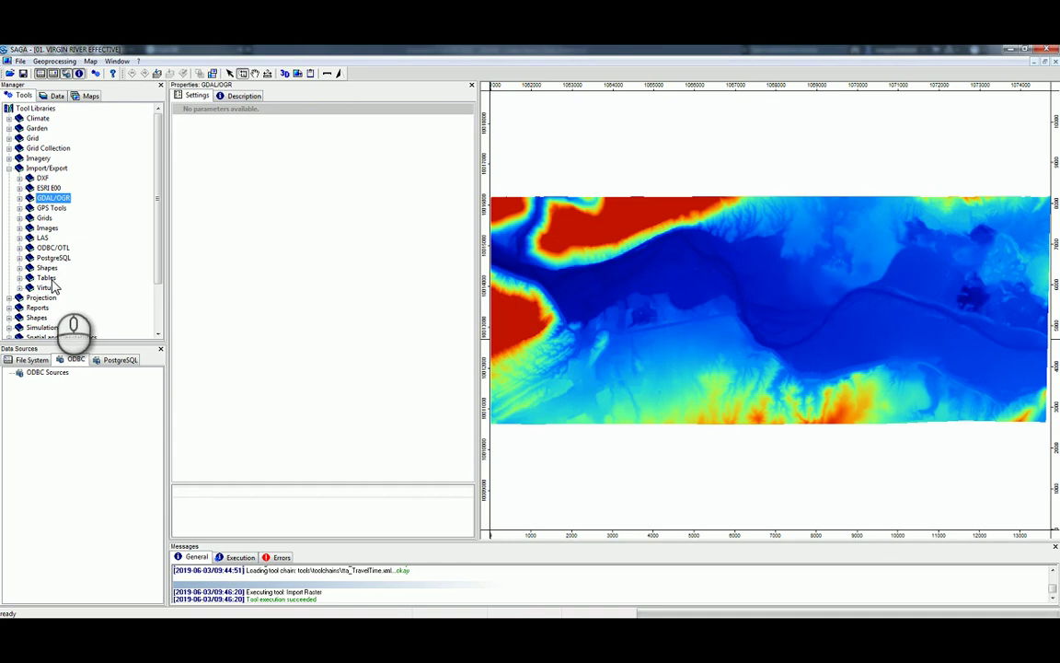
left_click(19, 217)
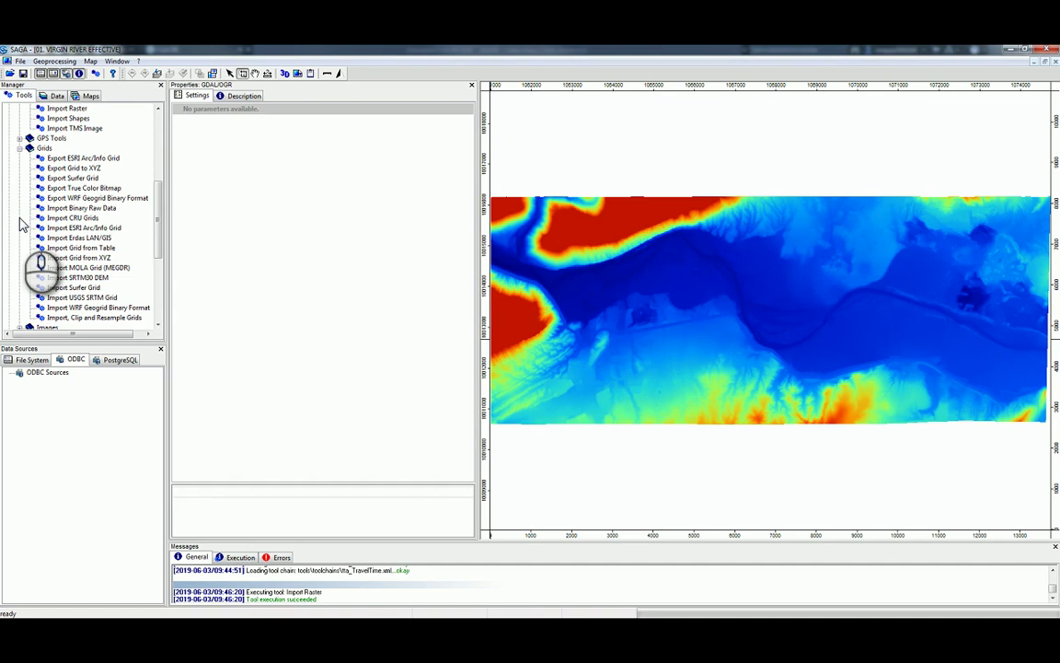
left_click(72, 160)
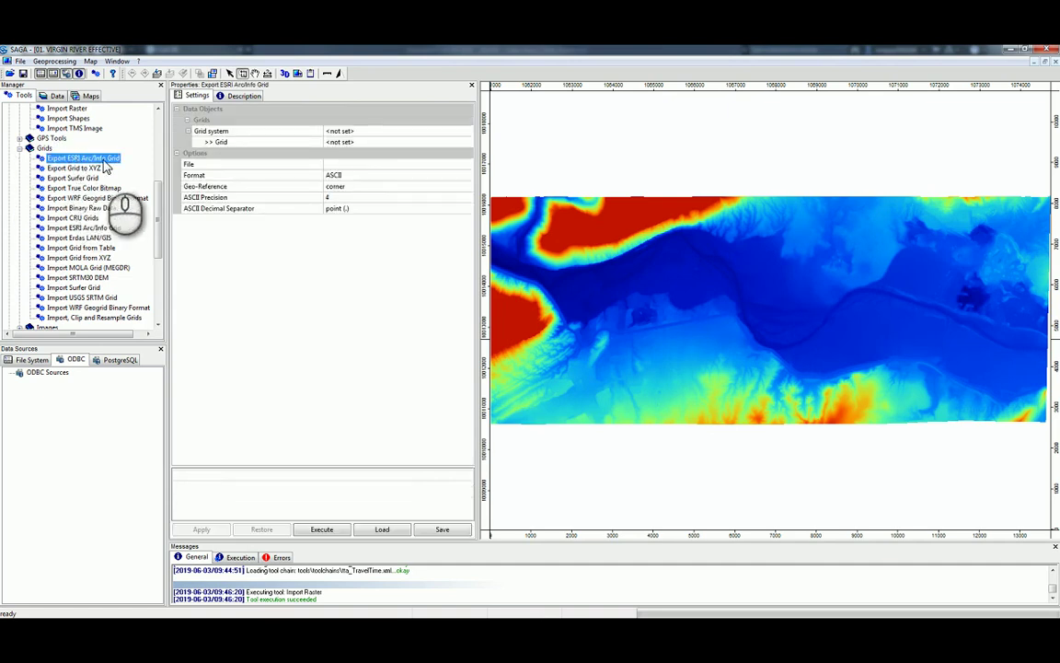
Export the 1375x562 VIRGIN RIVER EFFECTIVE grid in binary format, then minimize SAGA.
left_click(348, 134)
left_click(346, 141)
left_click(351, 143)
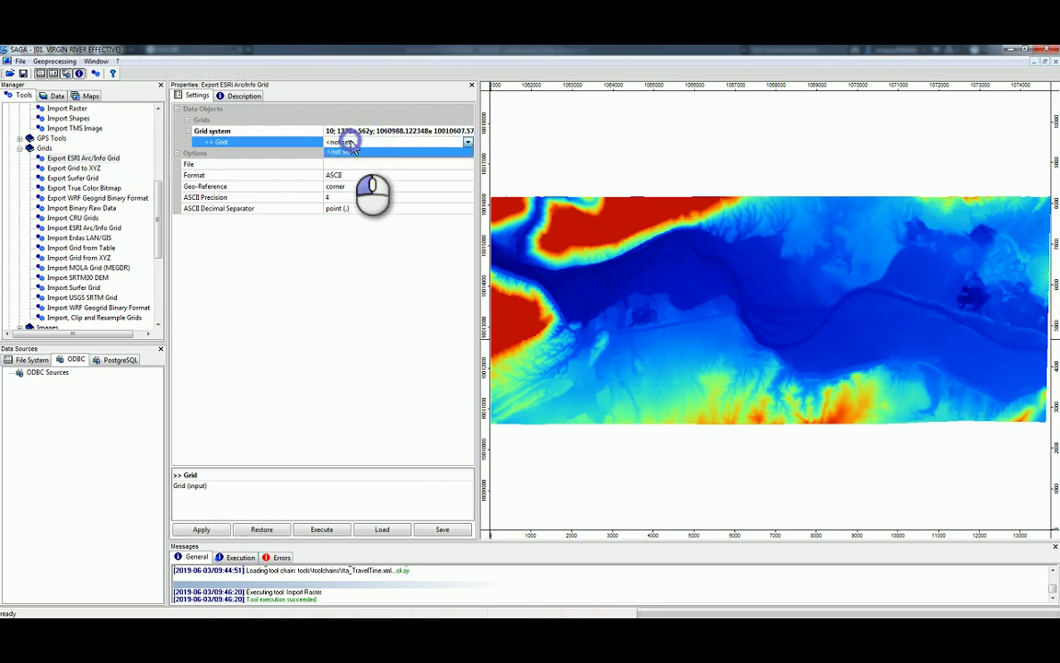
left_click(353, 153)
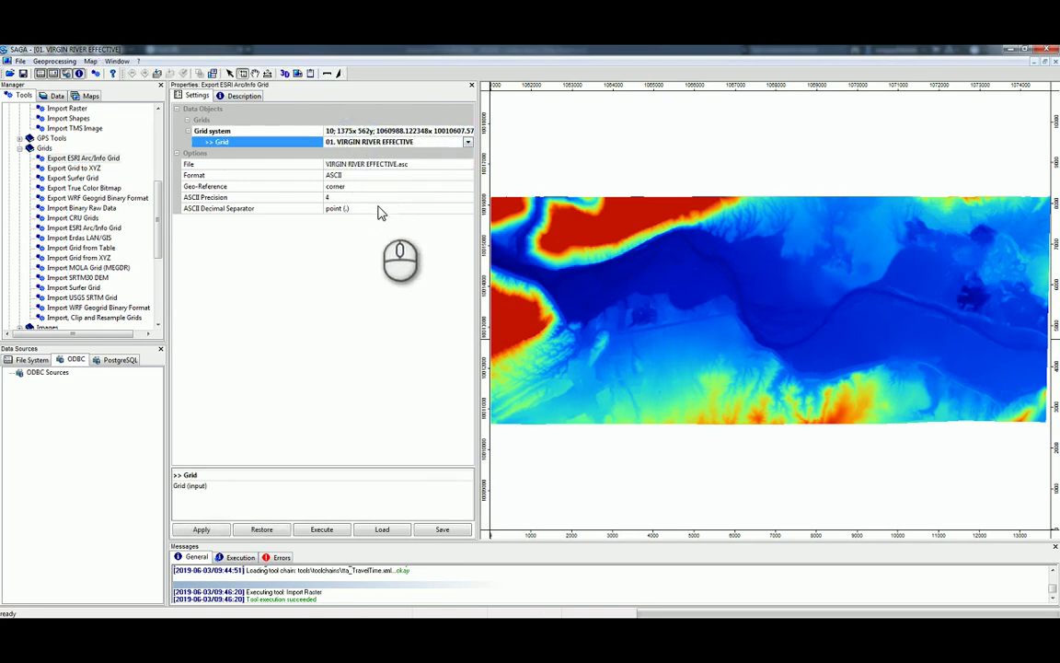
left_click(348, 175)
left_click(350, 187)
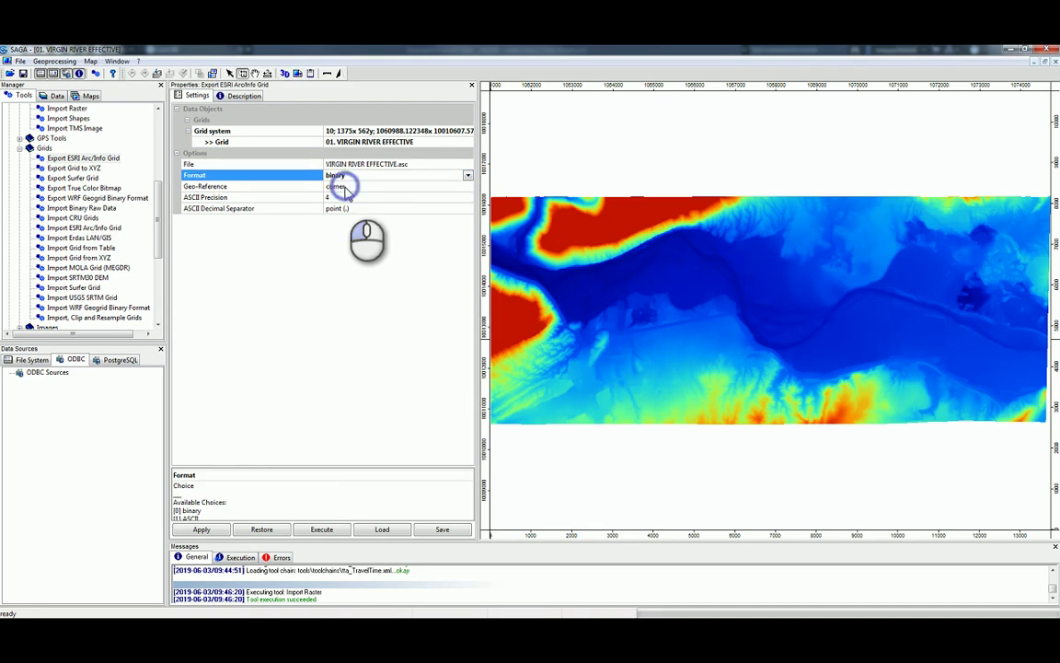
left_click(324, 532)
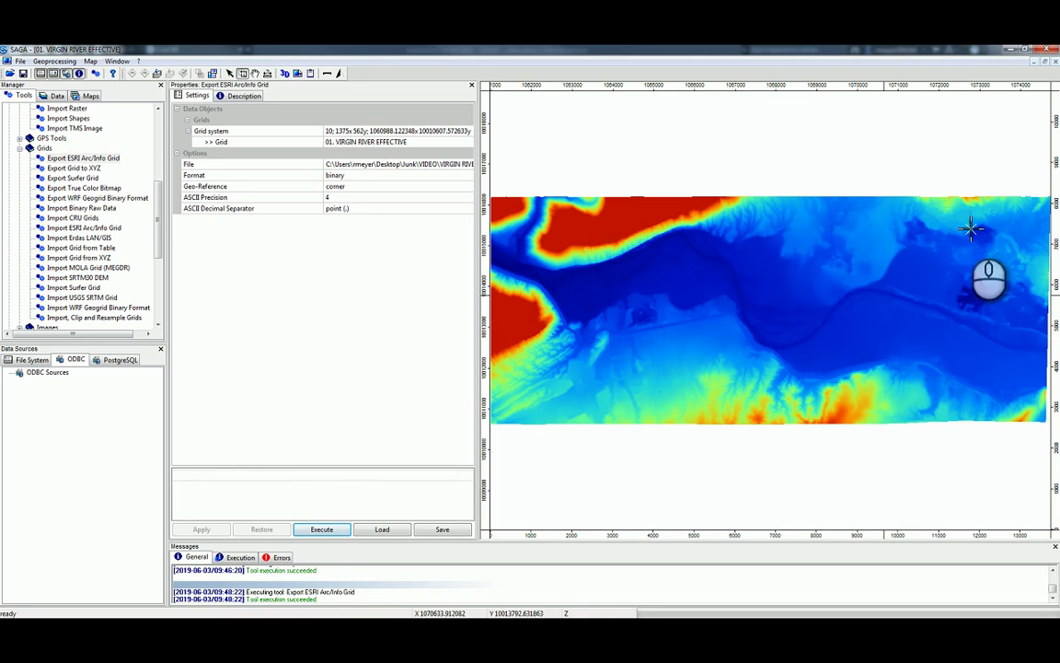
left_click(1012, 51)
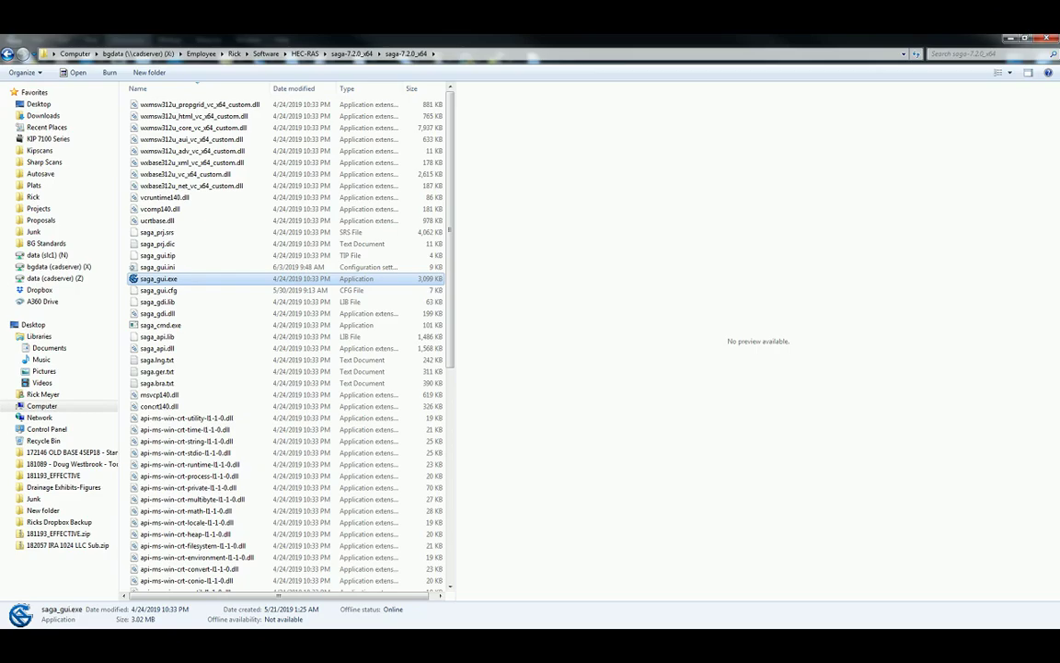
Open the Junk\VIDEO folder in Explorer, sorted by name, as a detailed list.
double_click(221, 38)
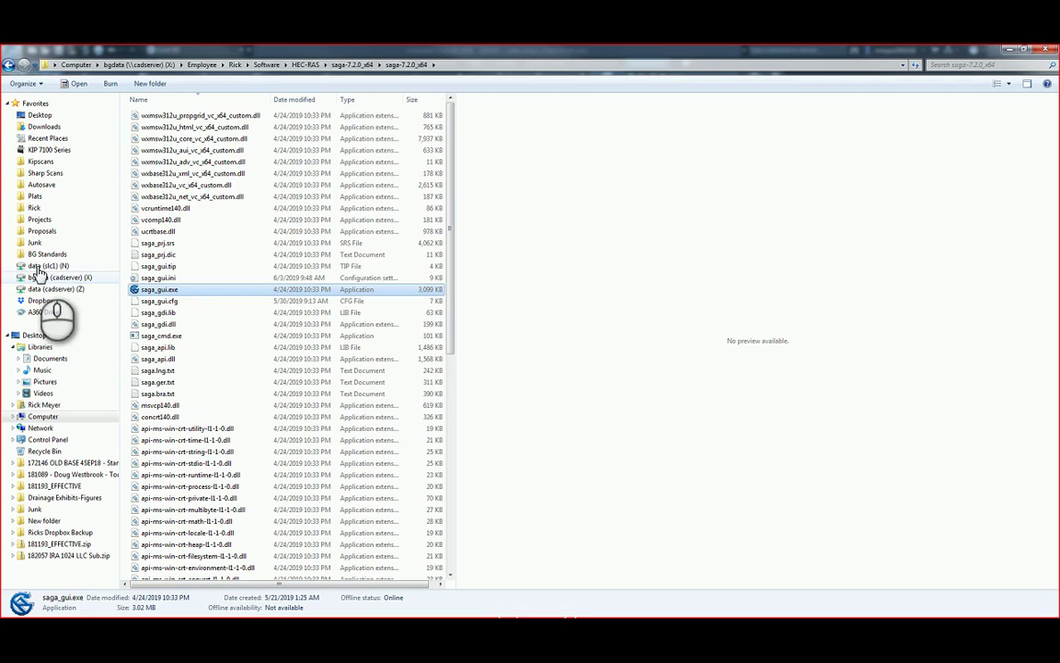
left_click(39, 230)
left_click(37, 242)
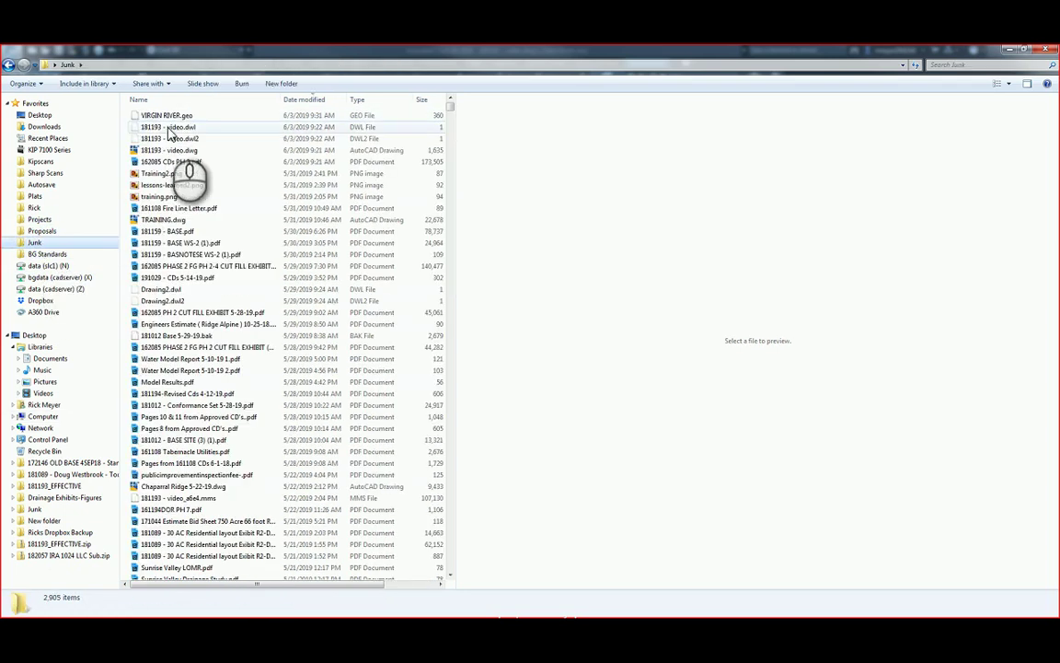
left_click(177, 100)
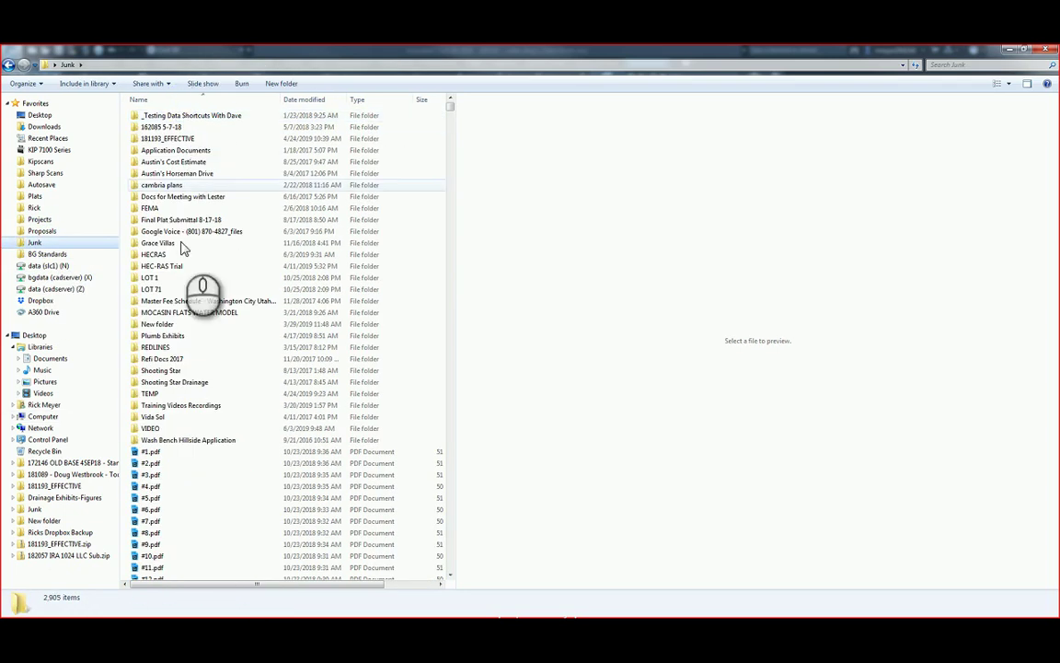
double_click(147, 428)
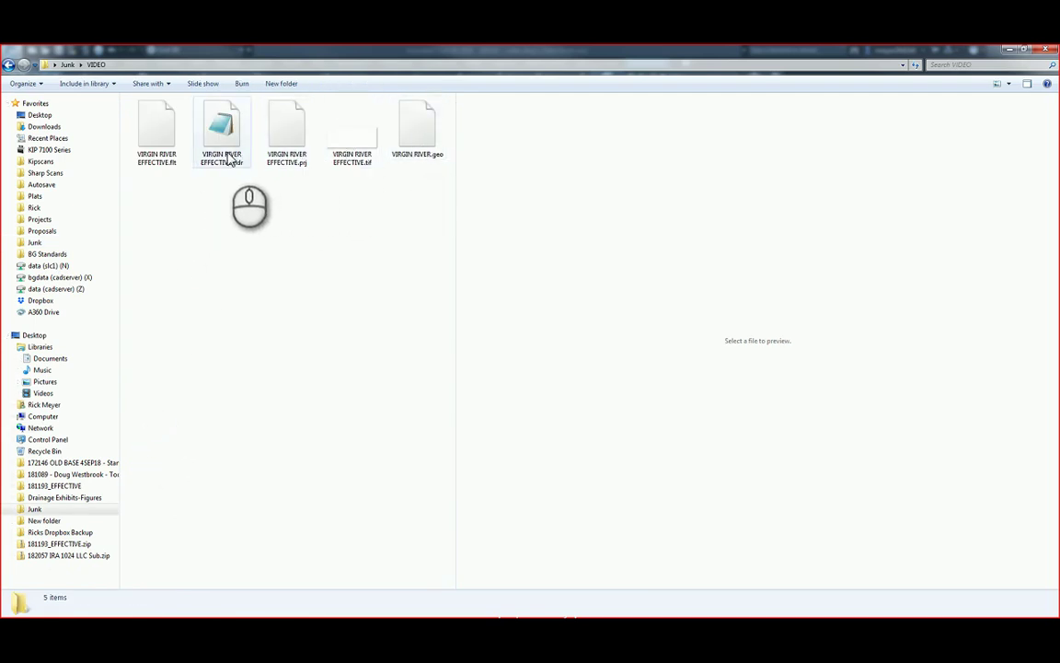
left_click(1012, 86)
left_click(1011, 153)
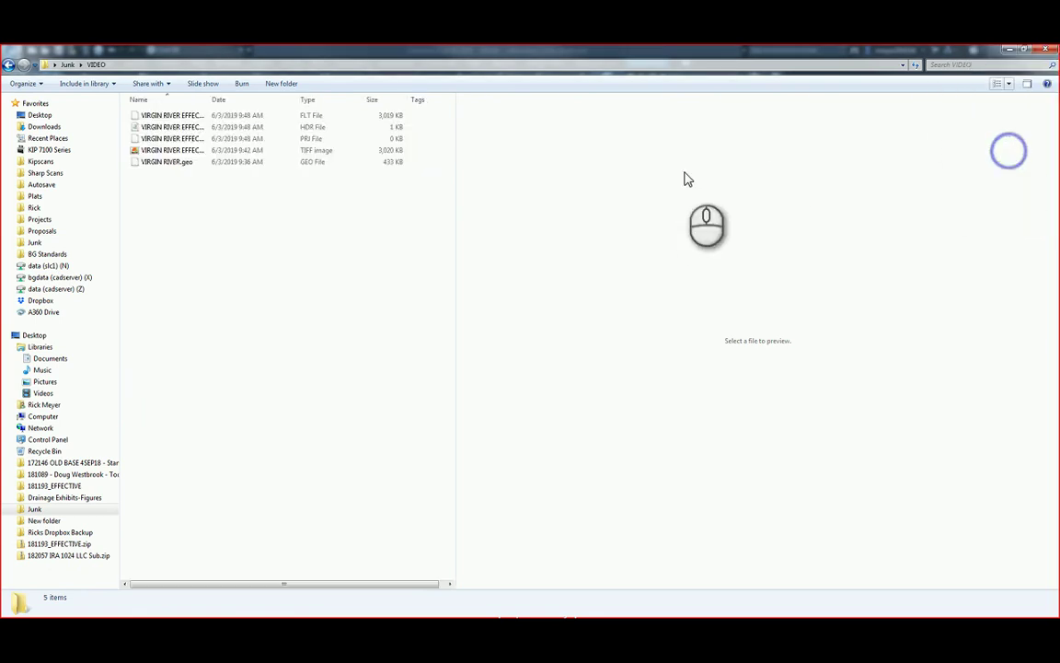
Widen the Name column to show the FLT, HDR and PRJ files and select the .hdr file.
left_click(213, 156)
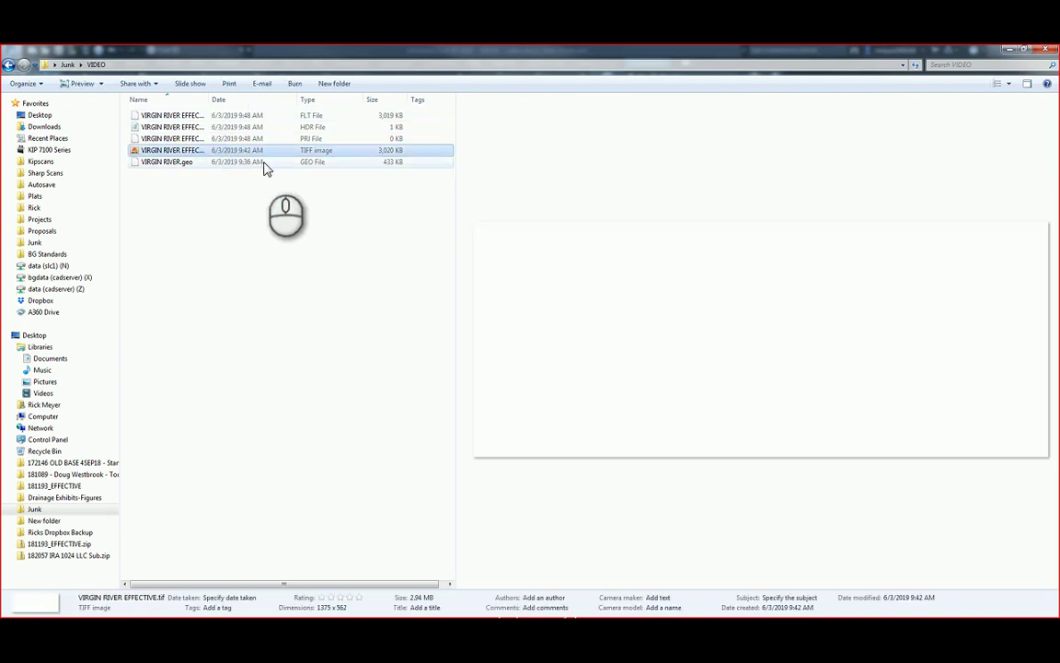
left_click(257, 117)
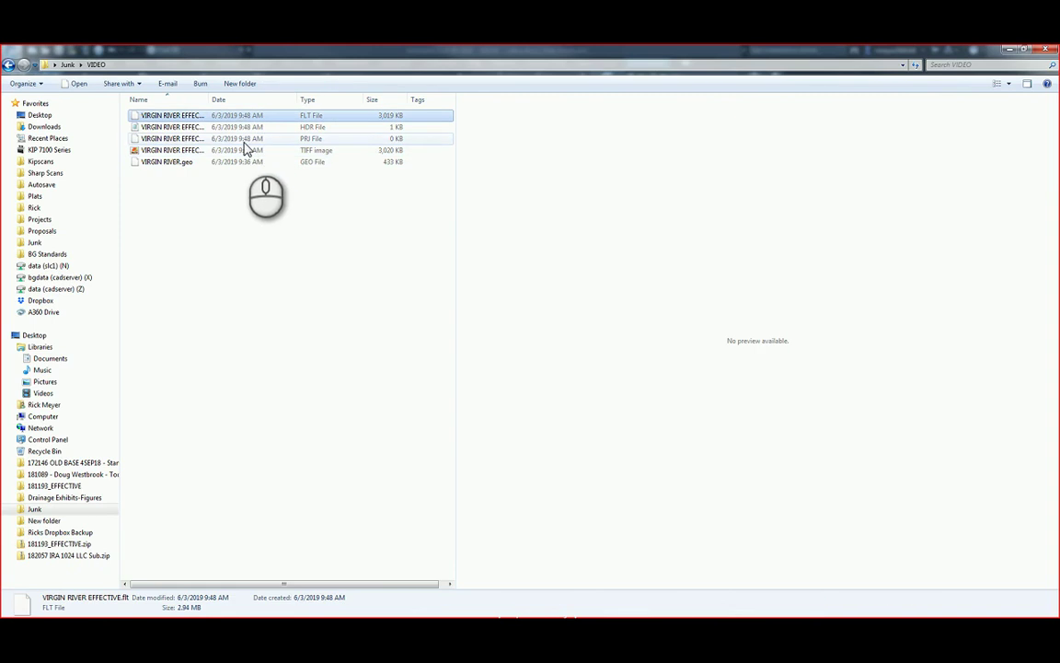
left_click(245, 140, "shift")
left_click_drag(212, 100, 274, 101)
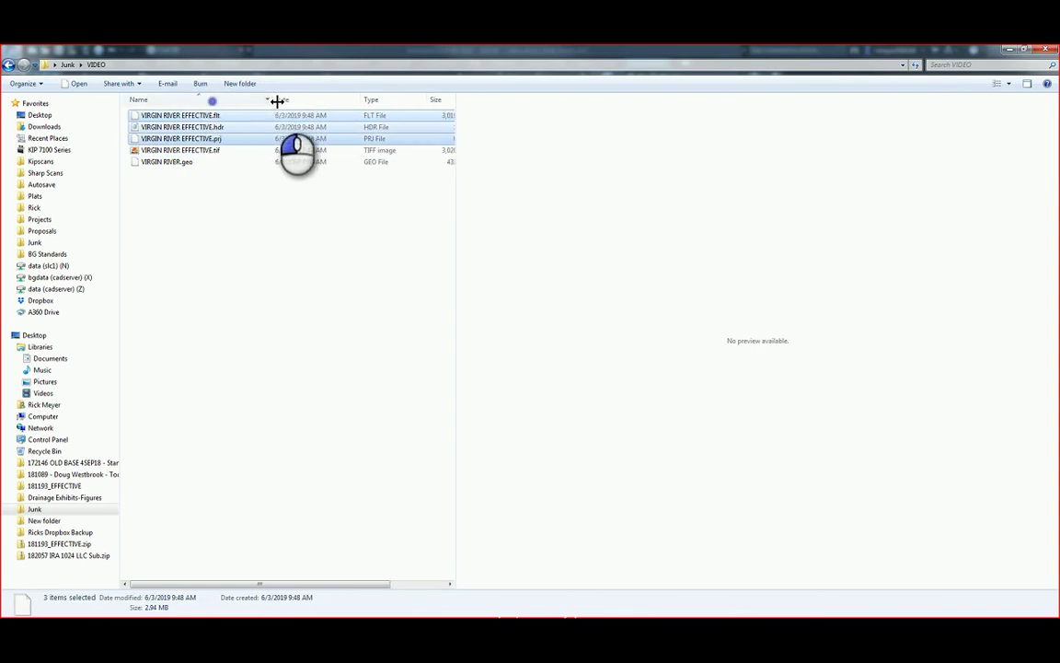
left_click(215, 127)
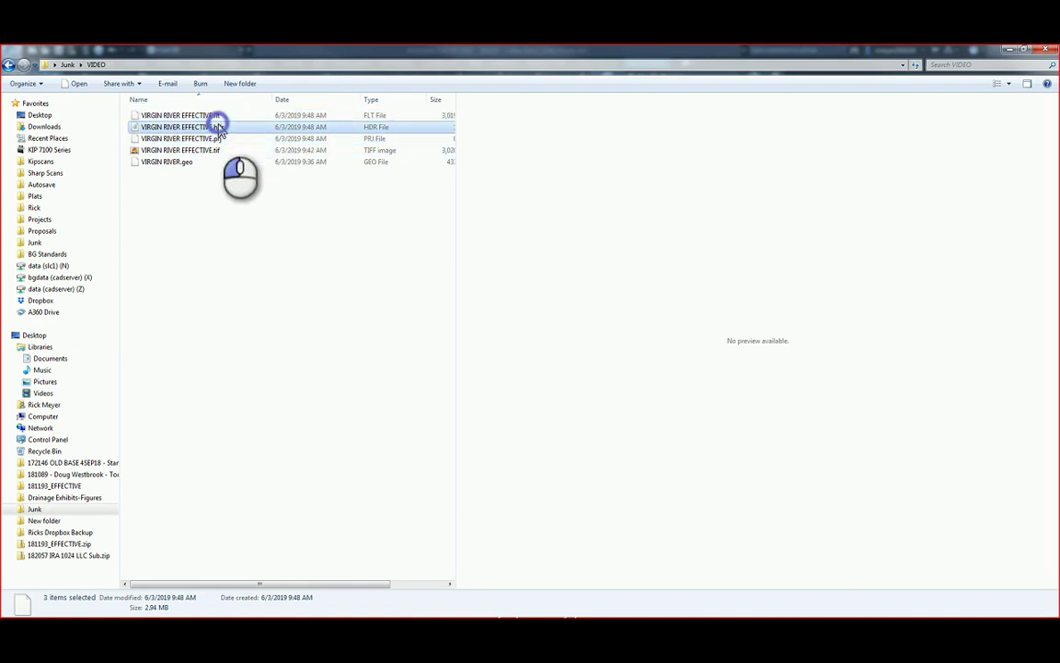
Open VIRGIN RIVER EFFECTIVE.hdr in Notepad and pad the header lines so values align.
double_click(216, 128)
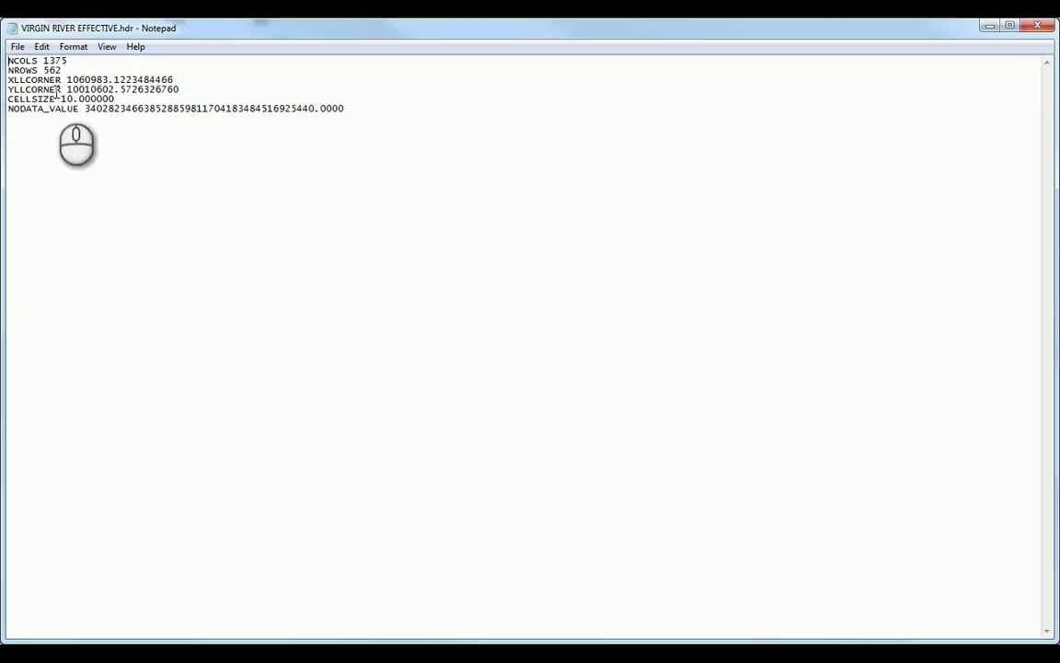
left_click(40, 53)
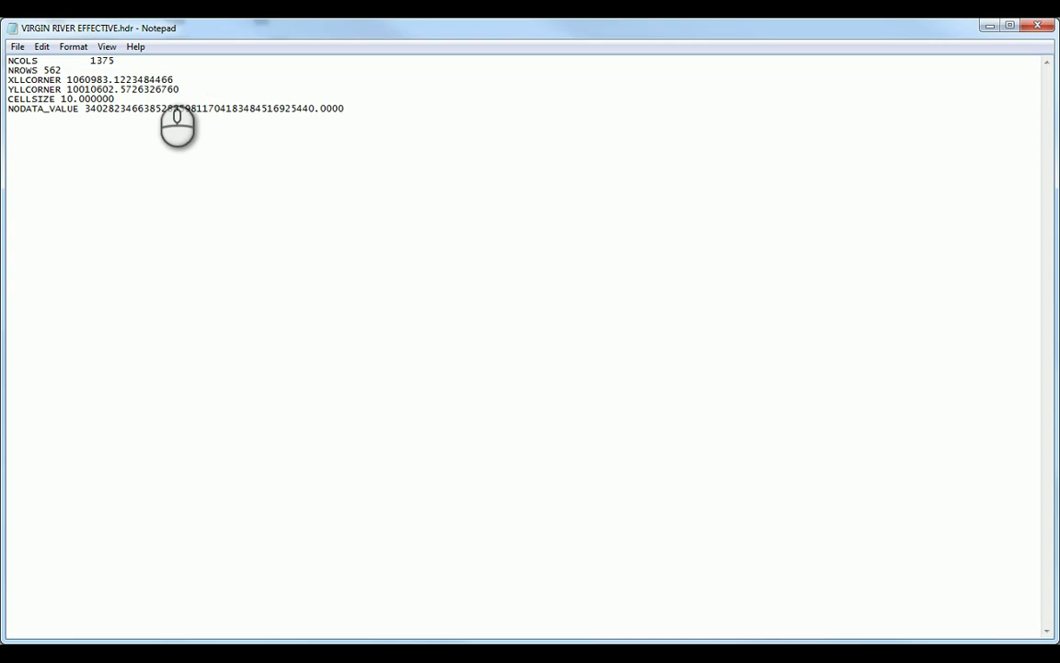
left_click(40, 70)
left_click(44, 70)
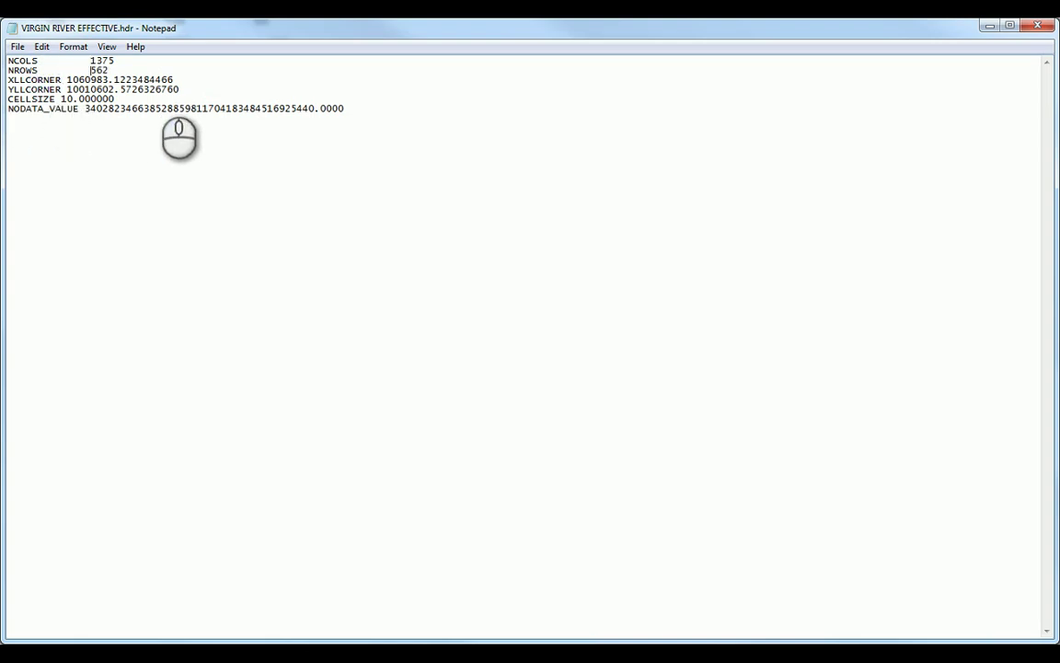
left_click_drag(39, 61, 92, 61)
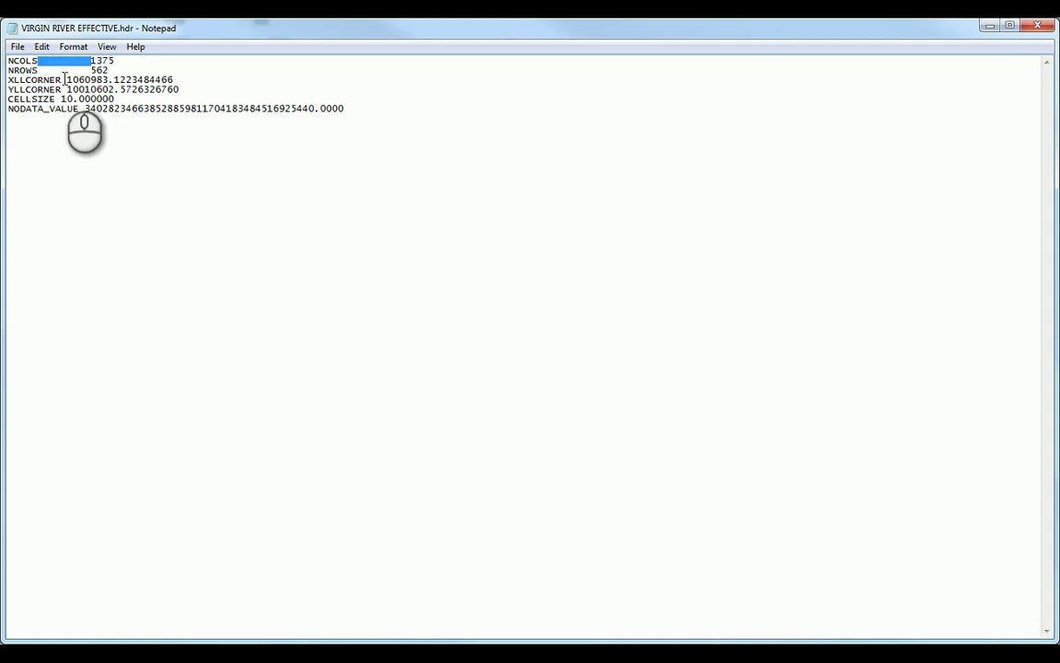
left_click(69, 80)
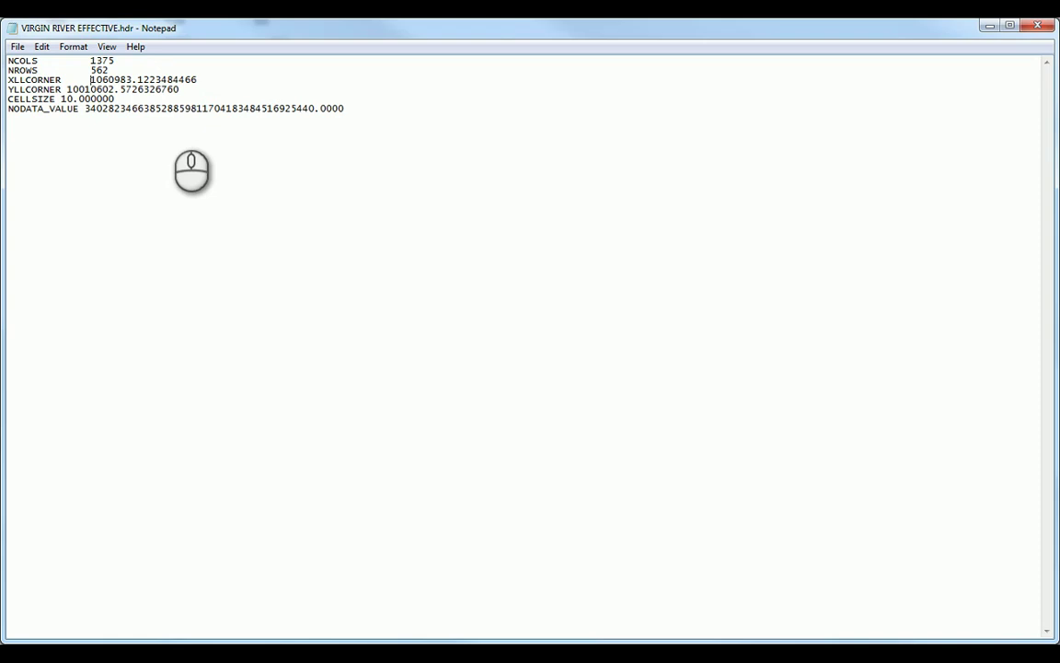
left_click(69, 89)
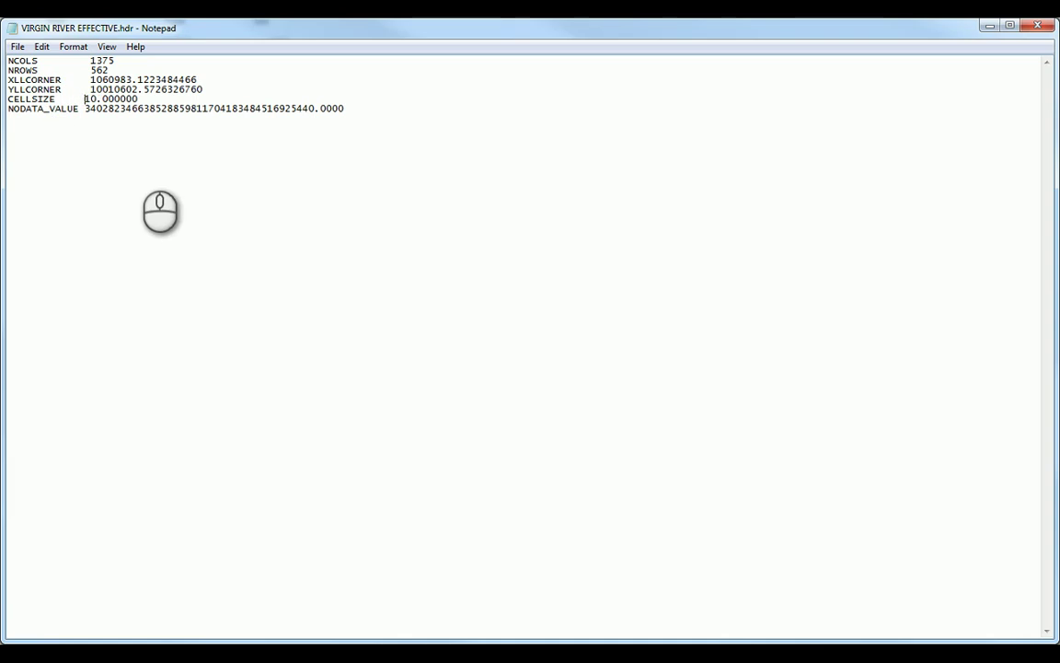
Replace NODATA_VALUE with -9999, add a BYTEORDER LBSFIRST line, and save the header.
left_click_drag(84, 108, 366, 113)
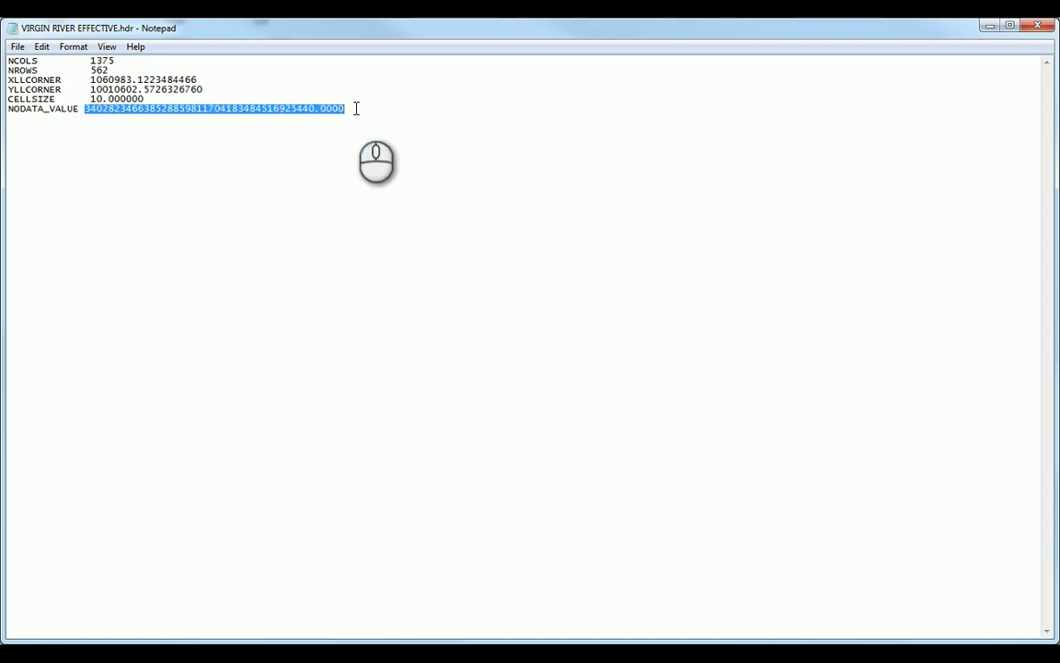
key("Delete")
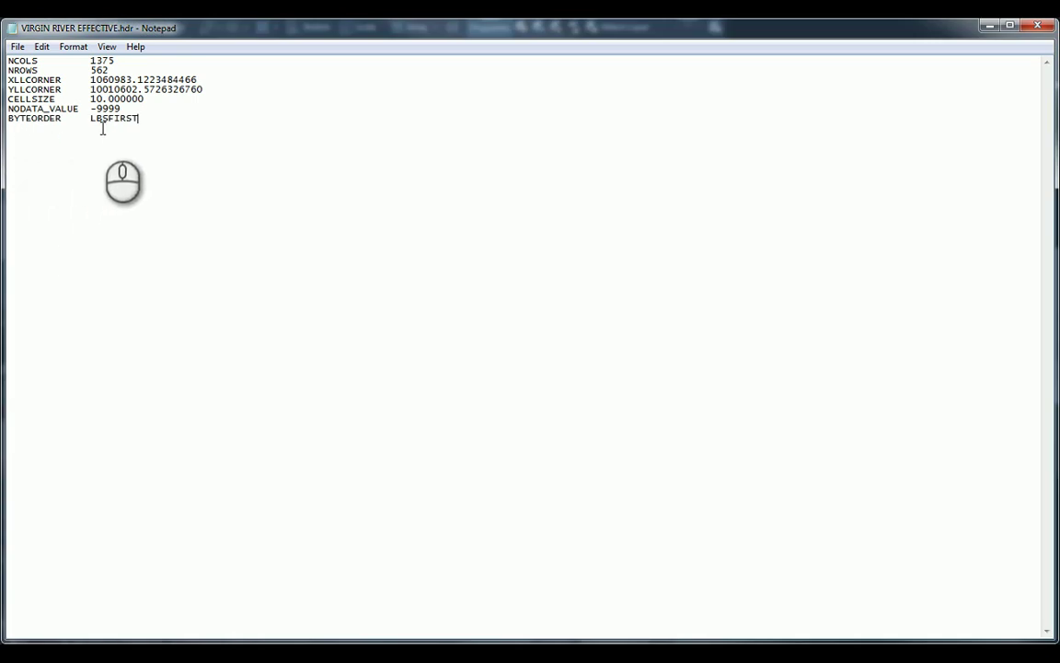
left_click(18, 46)
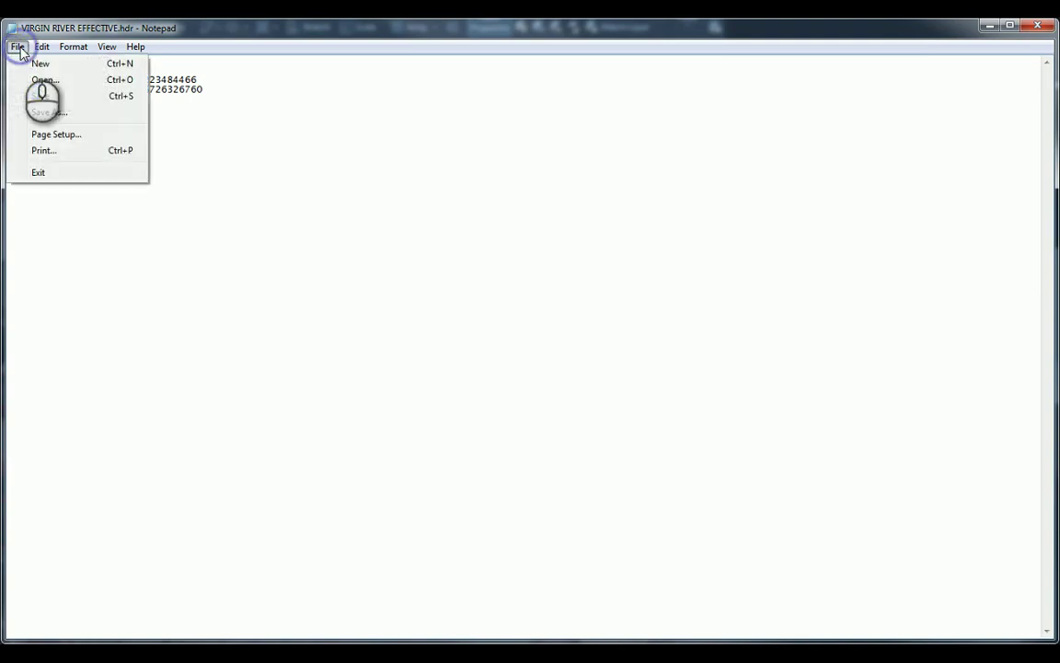
left_click(40, 97)
Close Notepad and start a new RAS terrain, agreeing to set the project projection first.
left_click(1041, 27)
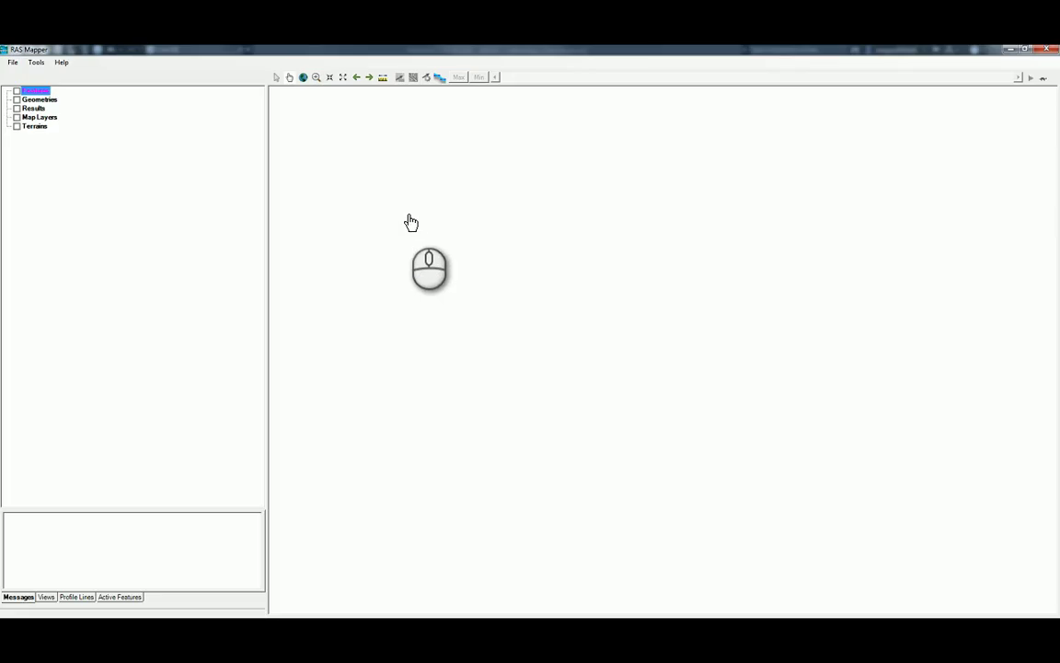
right_click(37, 129)
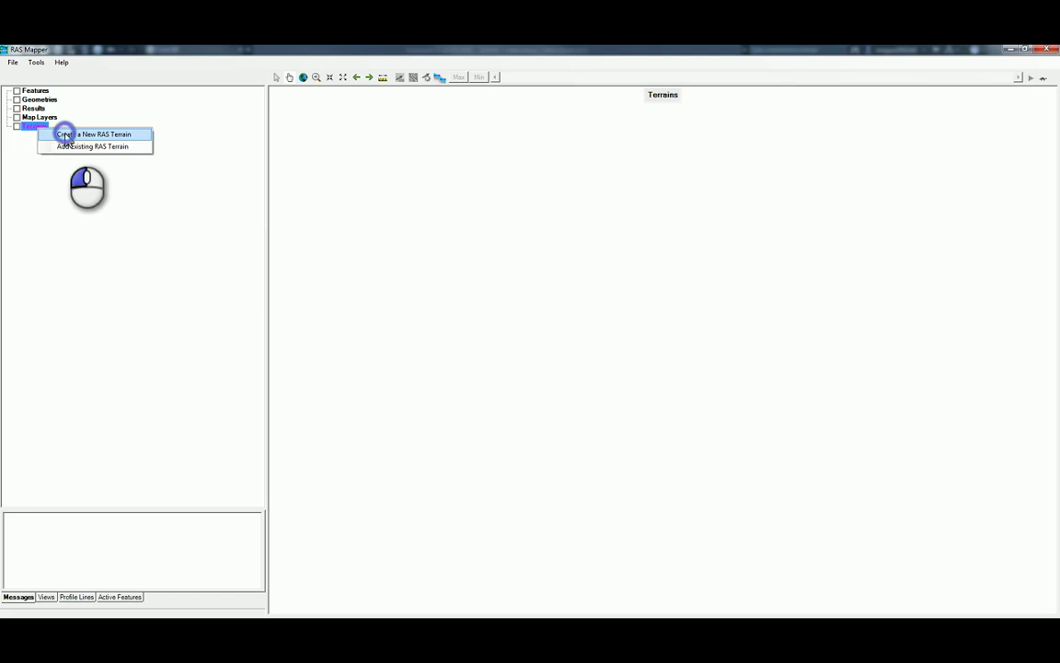
left_click(64, 135)
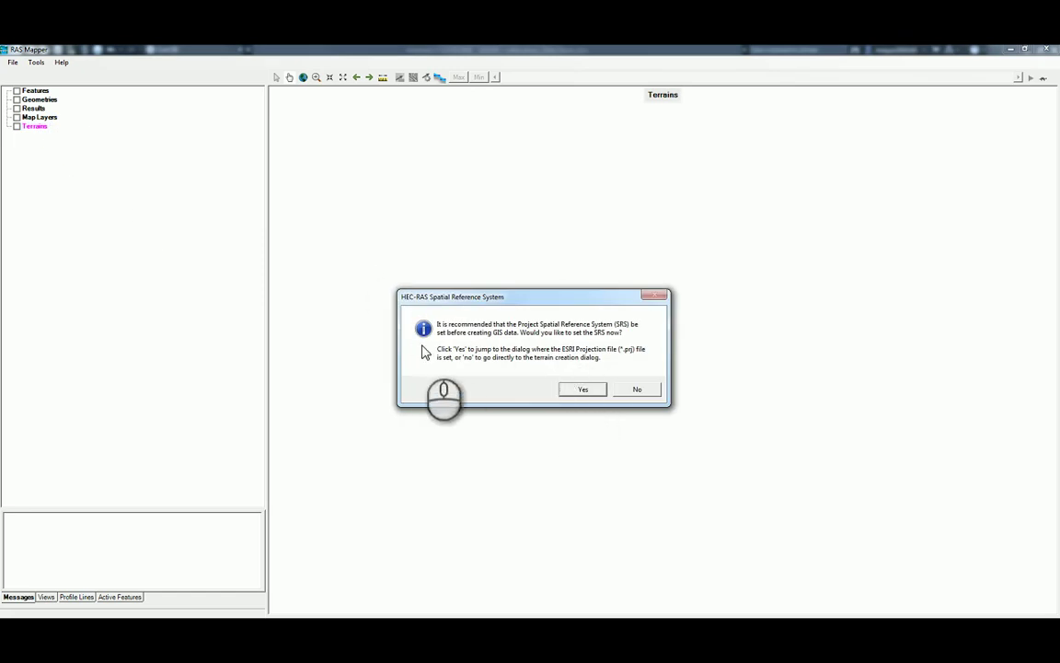
left_click(590, 392)
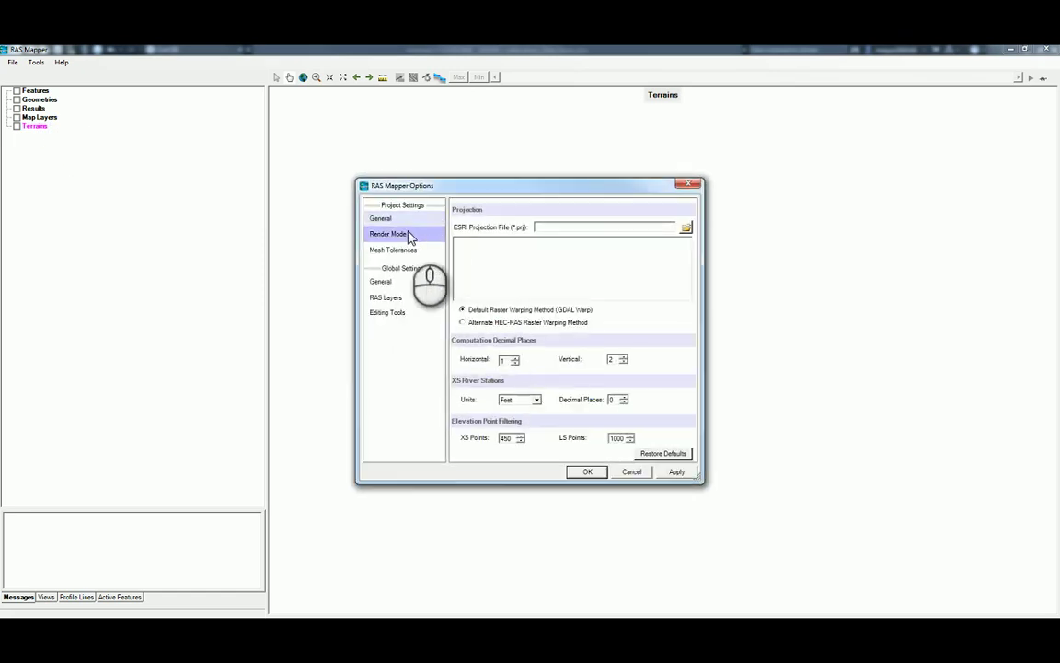
Set the project projection to VIRGIN RIVER EFFECTIVE.prj and confirm.
left_click(685, 227)
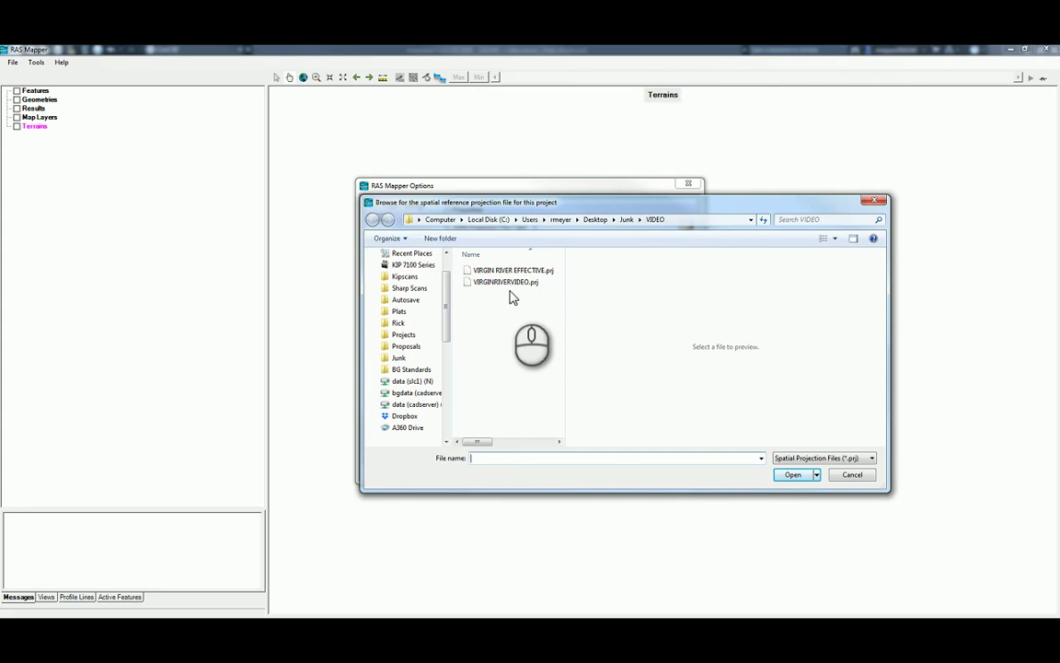
left_click(526, 273)
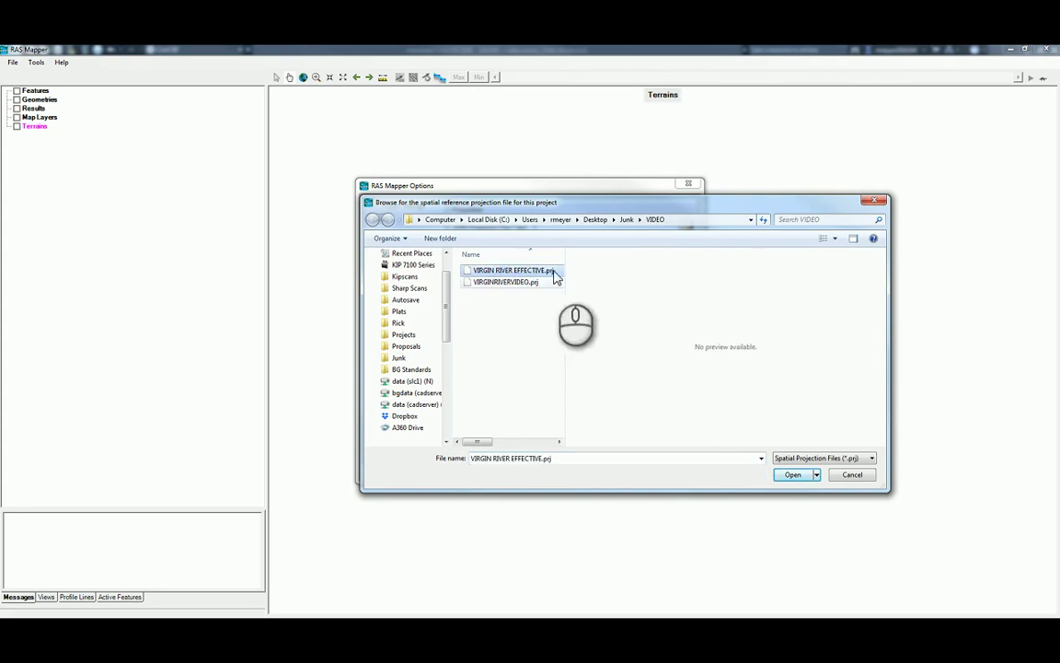
left_click_drag(567, 259, 700, 267)
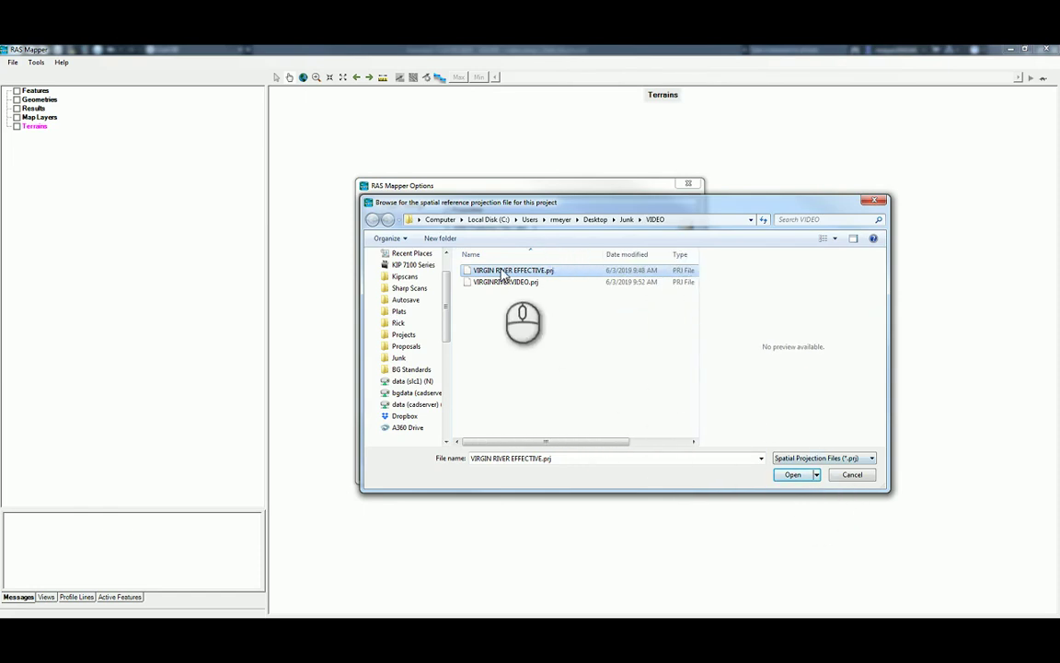
left_click(506, 282)
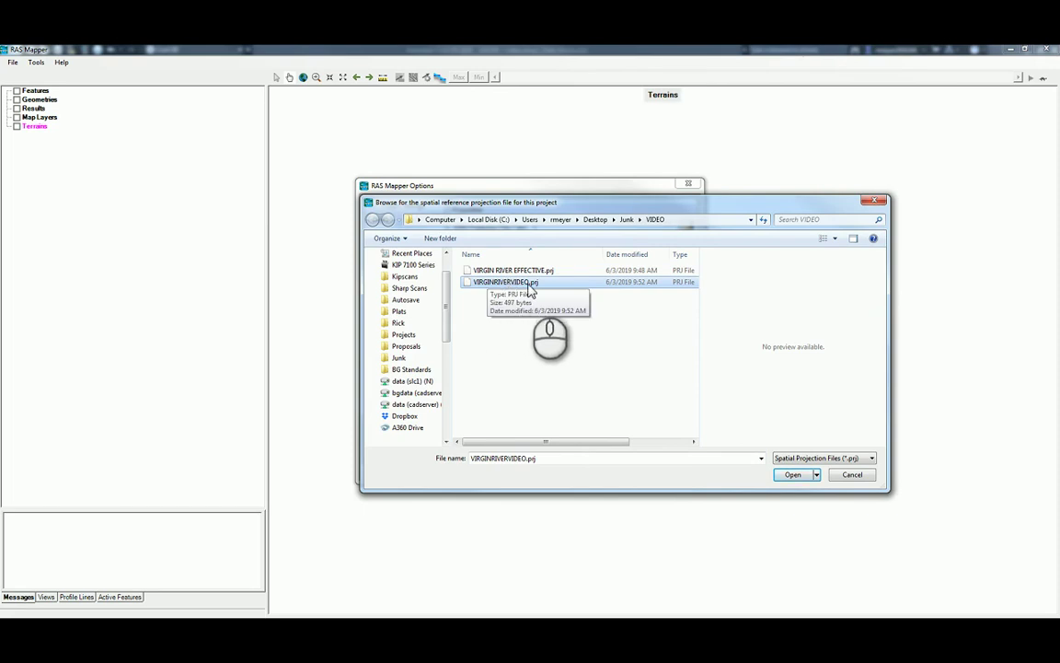
left_click(533, 272)
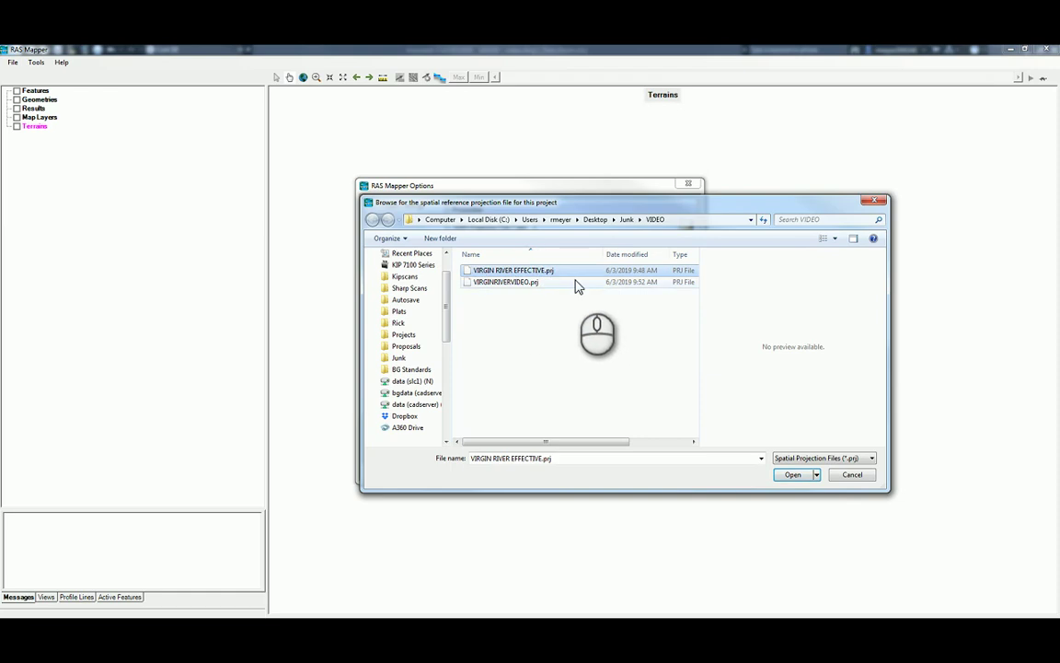
left_click(792, 475)
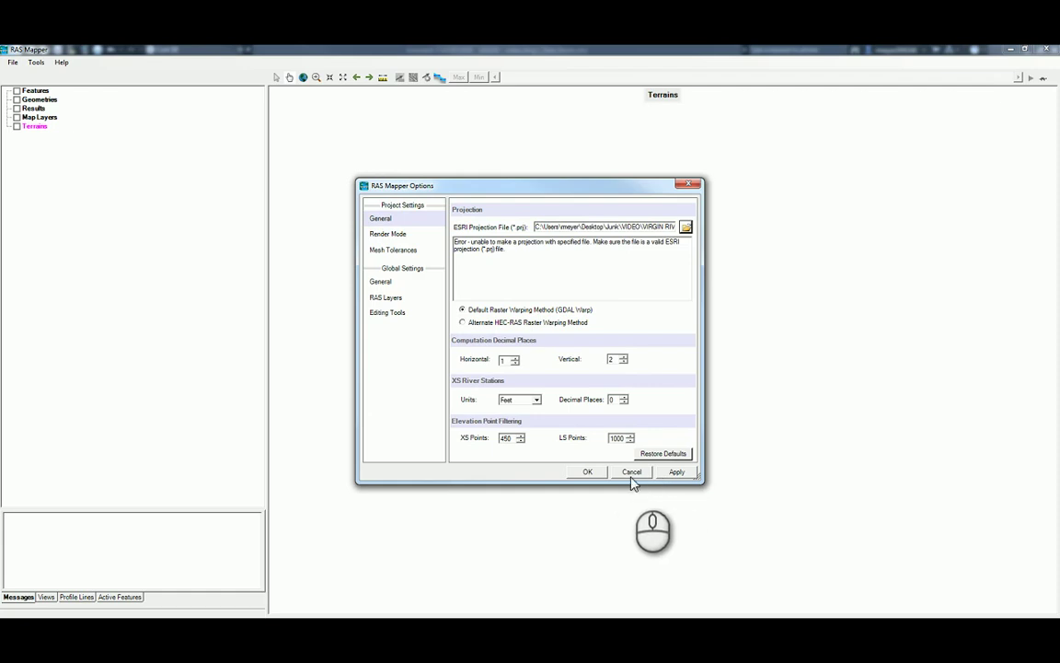
left_click(587, 471)
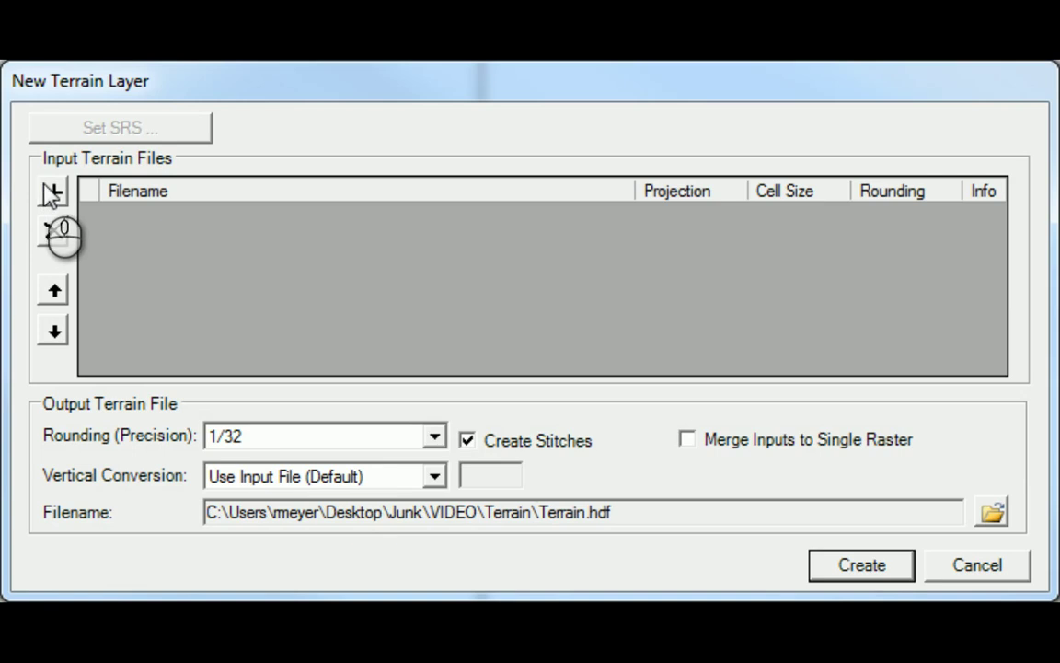
Add VIRGIN RIVER EFFECTIVE.flt as the input grid and create the terrain named Terrain.
left_click(53, 195)
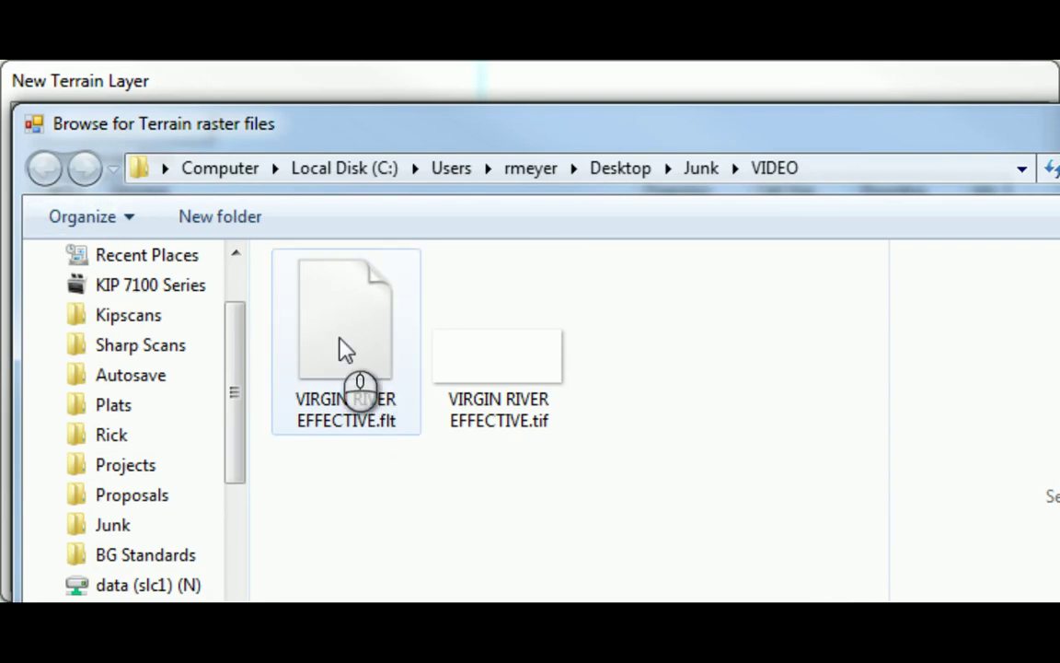
left_click(342, 348)
key("Return")
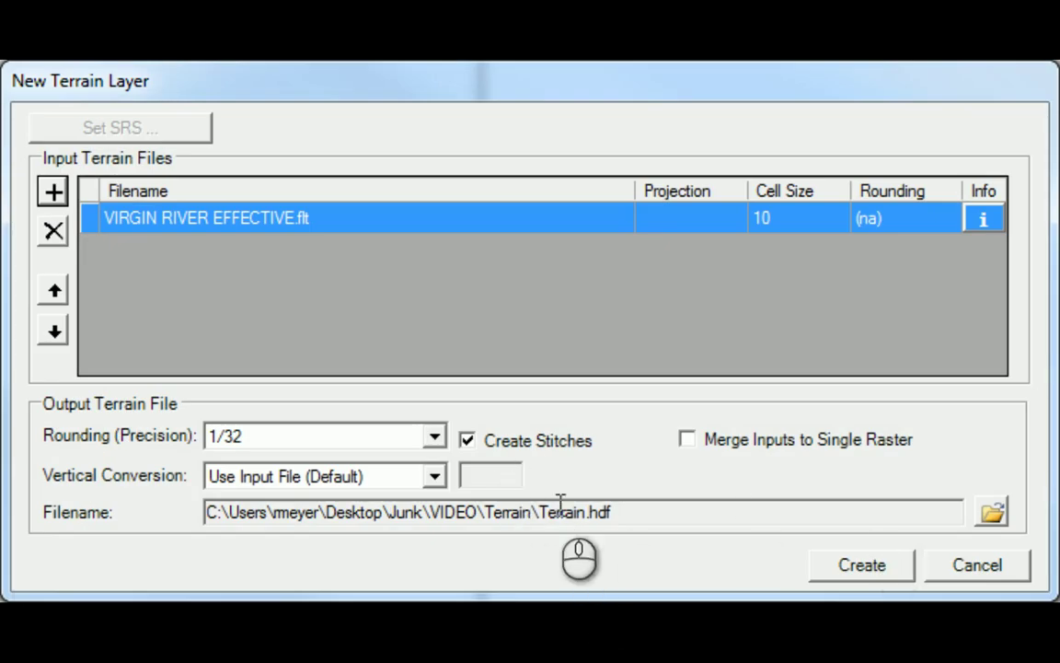
left_click(852, 566)
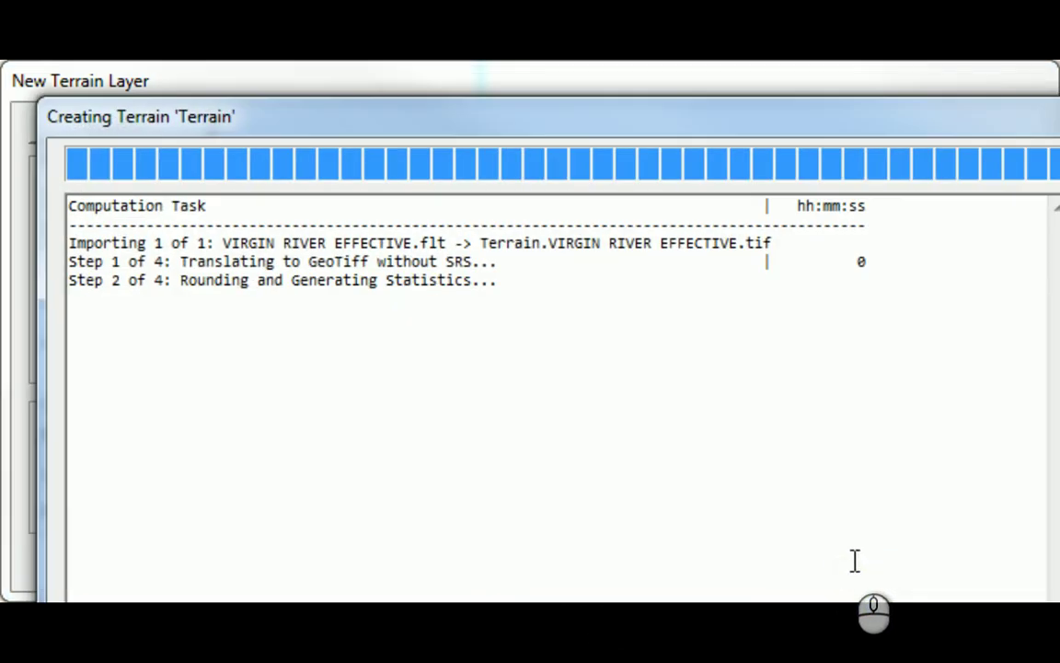